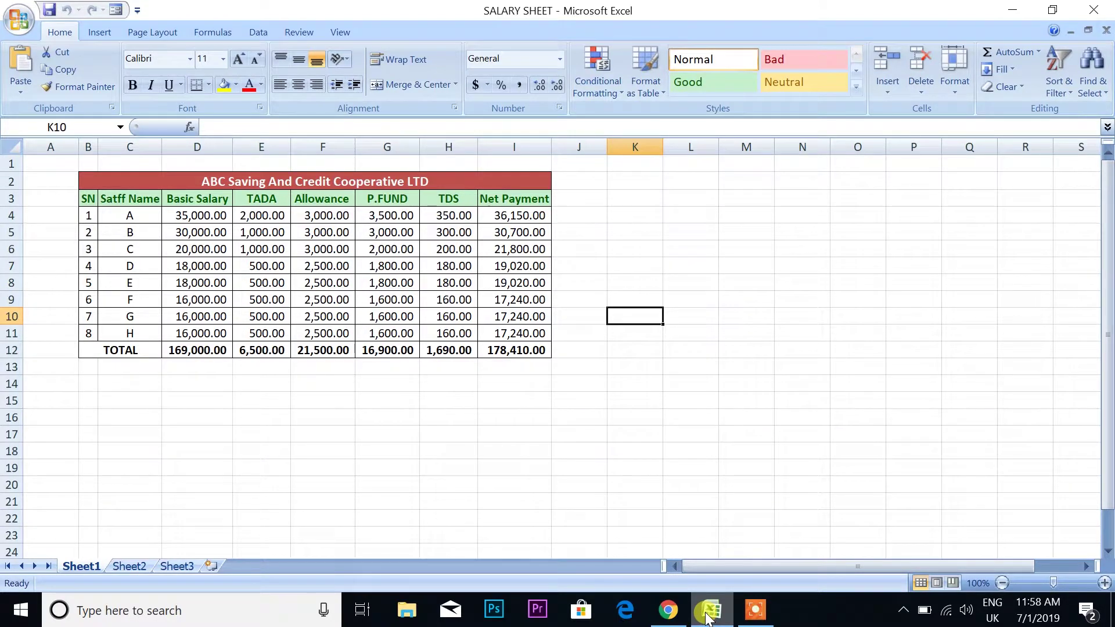
Look through the empty Sheet2 and Sheet3, then return to Sheet1's salary table.
left_click(765, 614)
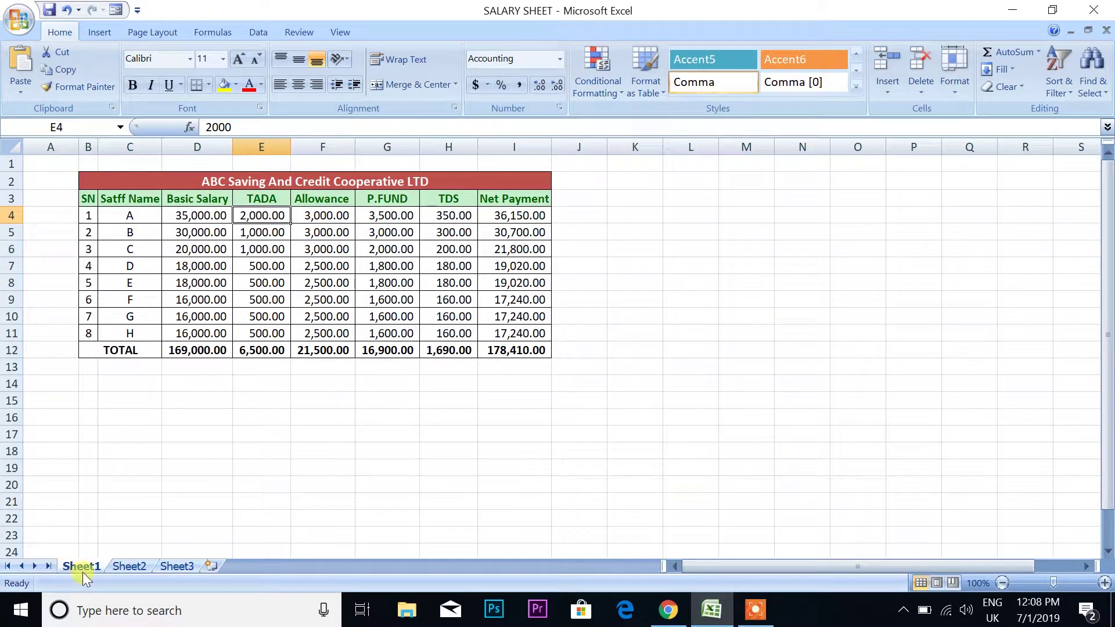
left_click(137, 563)
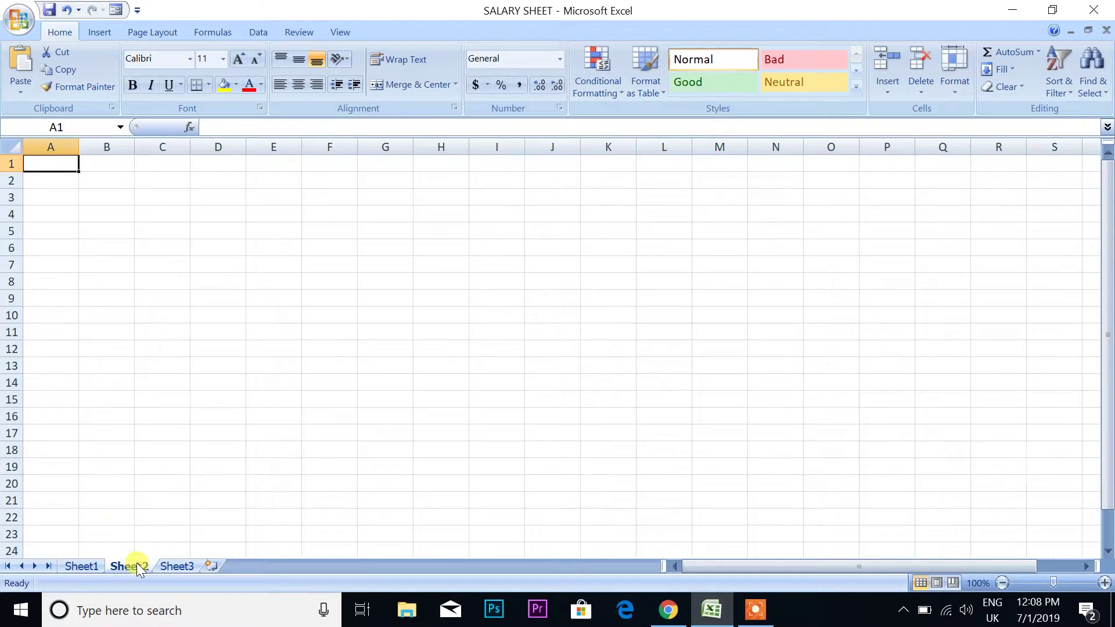
left_click(194, 568)
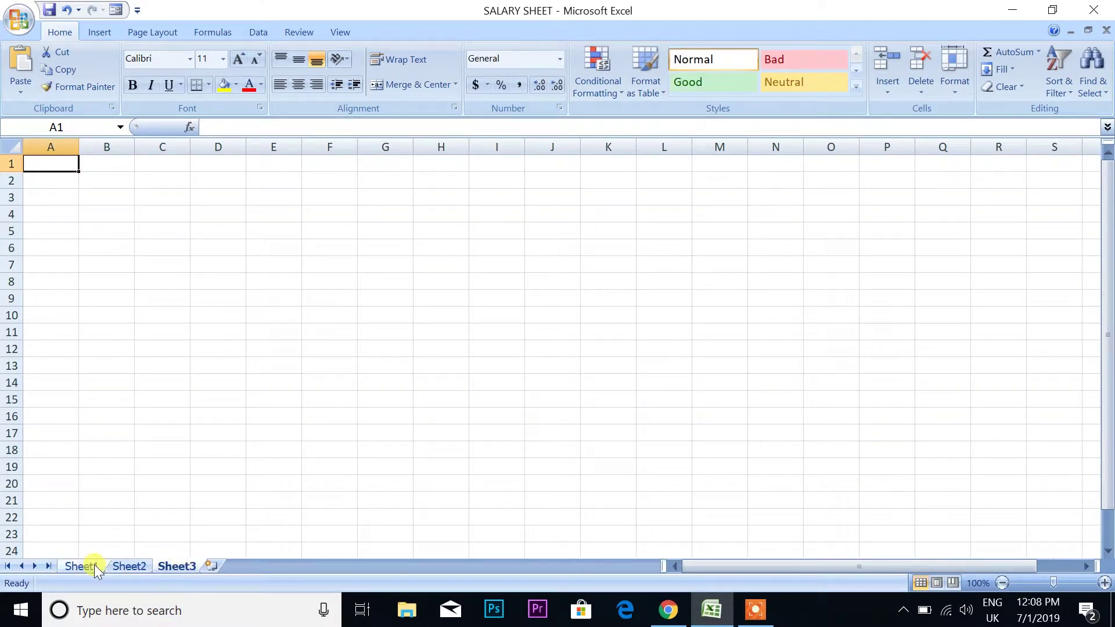
left_click(94, 569)
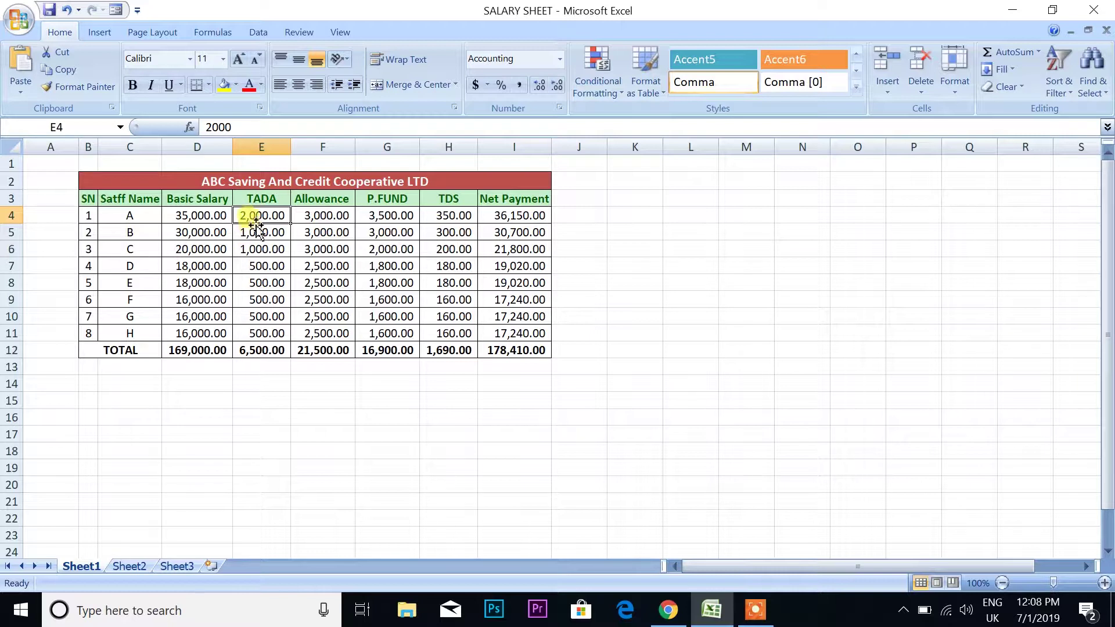
Inspect the Net Payment, P.FUND and TDS formulas in I4, G4, G5 and H4.
key("Right")
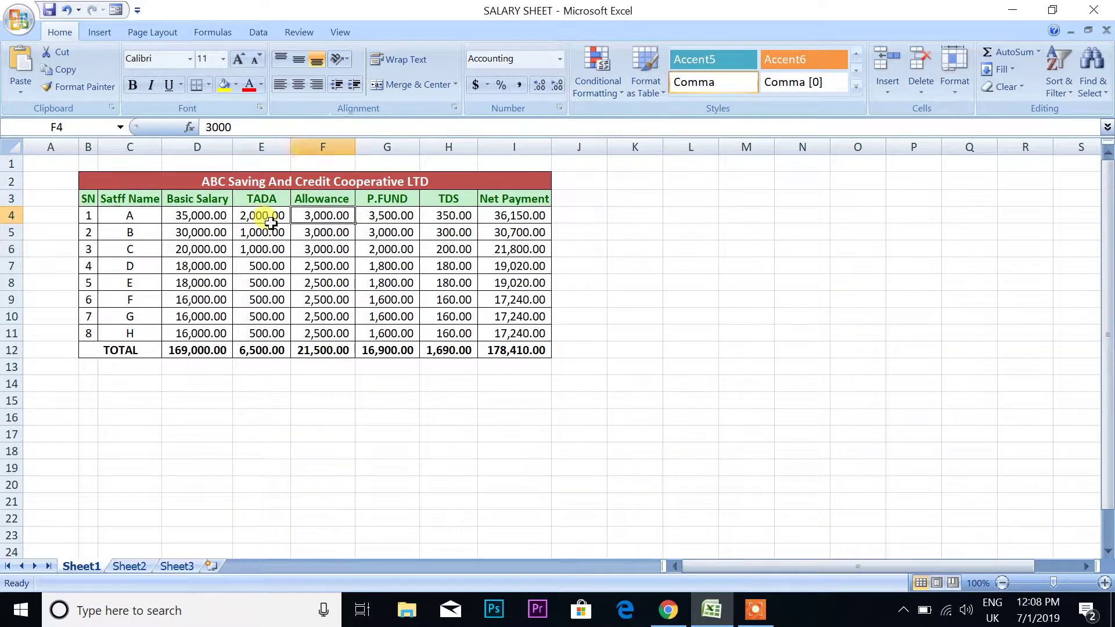
key("Right")
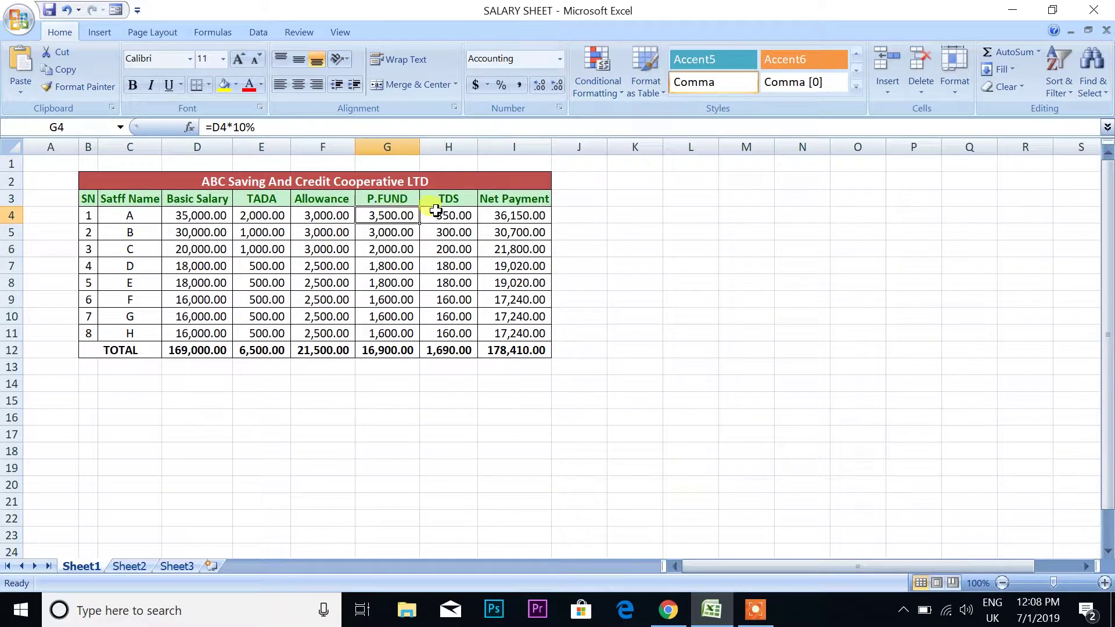
left_click(498, 216)
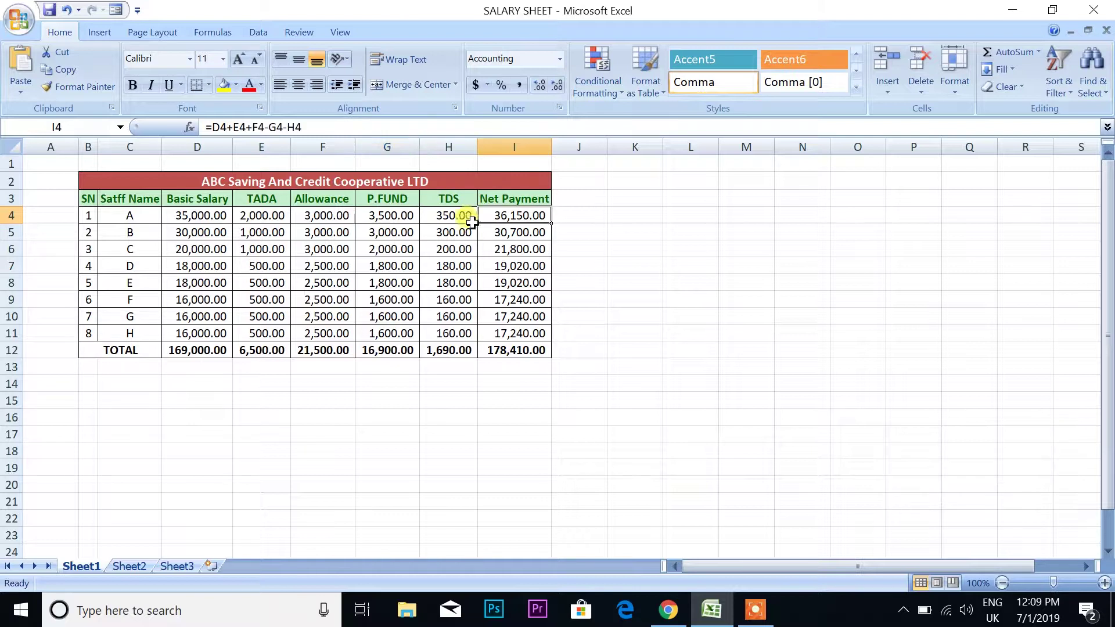
left_click(392, 218)
left_click(398, 227)
left_click(390, 216)
left_click(456, 216)
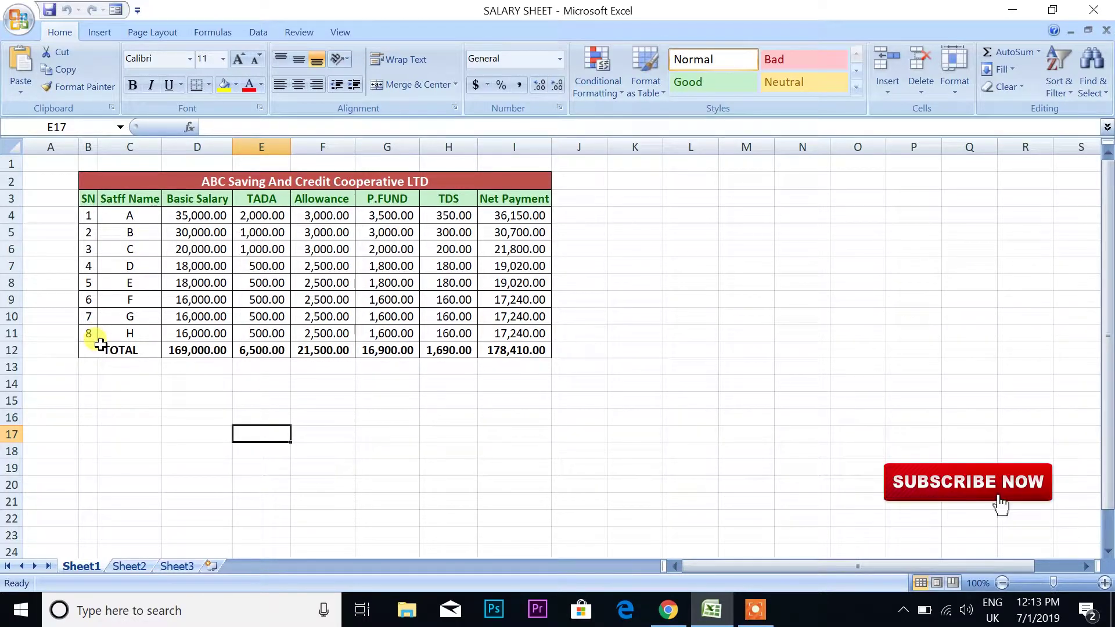
Protect Sheet1 without a password, keeping only the default select-cells permissions.
right_click(85, 565)
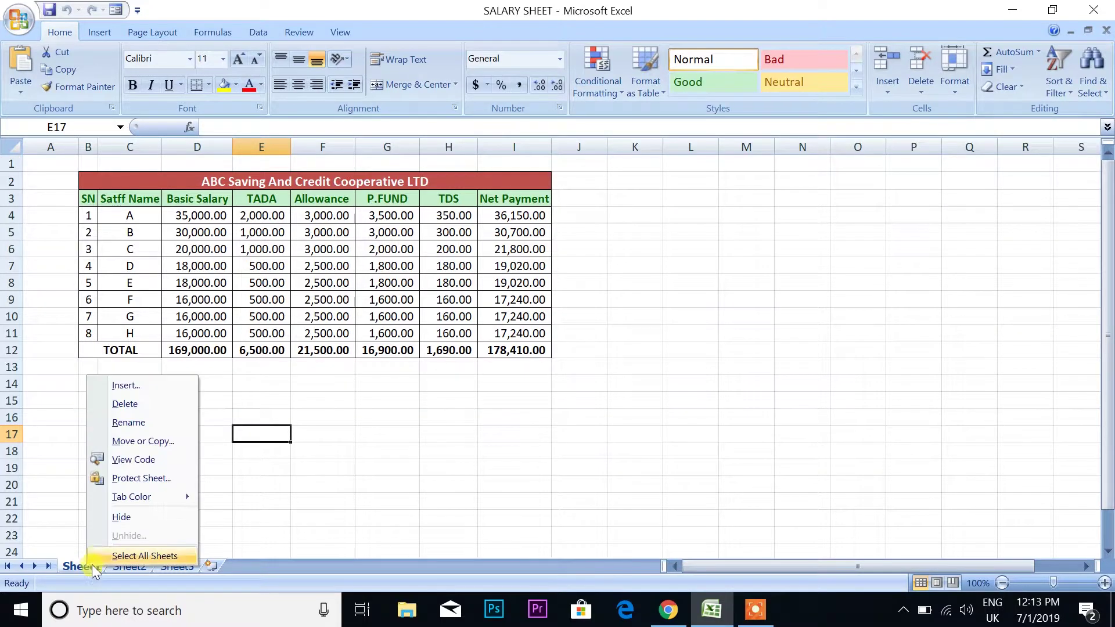
left_click(112, 485)
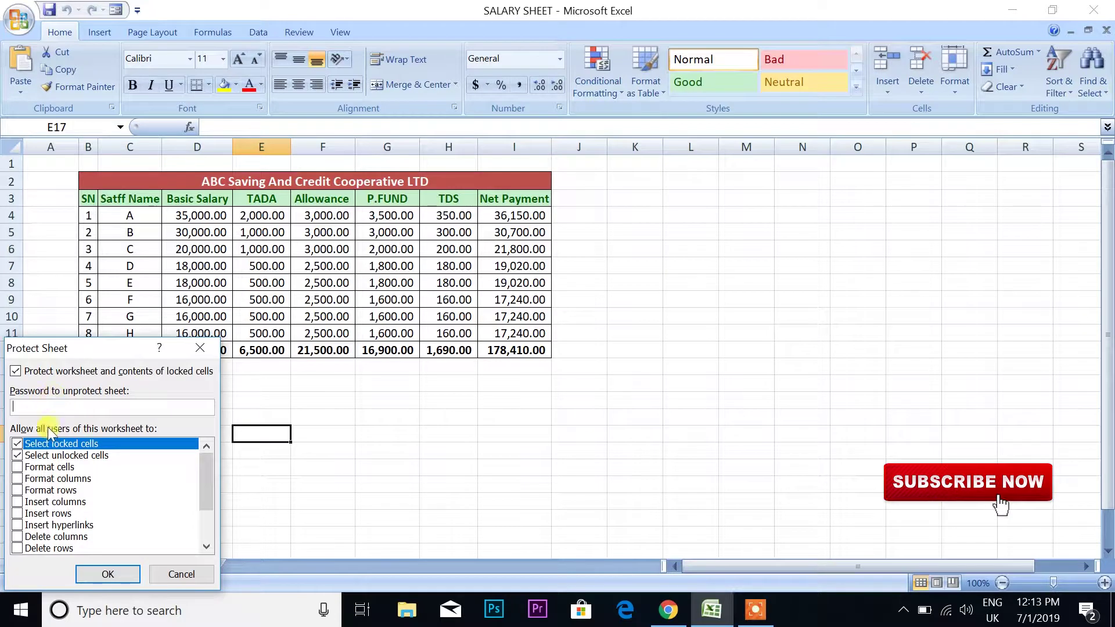
scroll(18, 520, "down", 2)
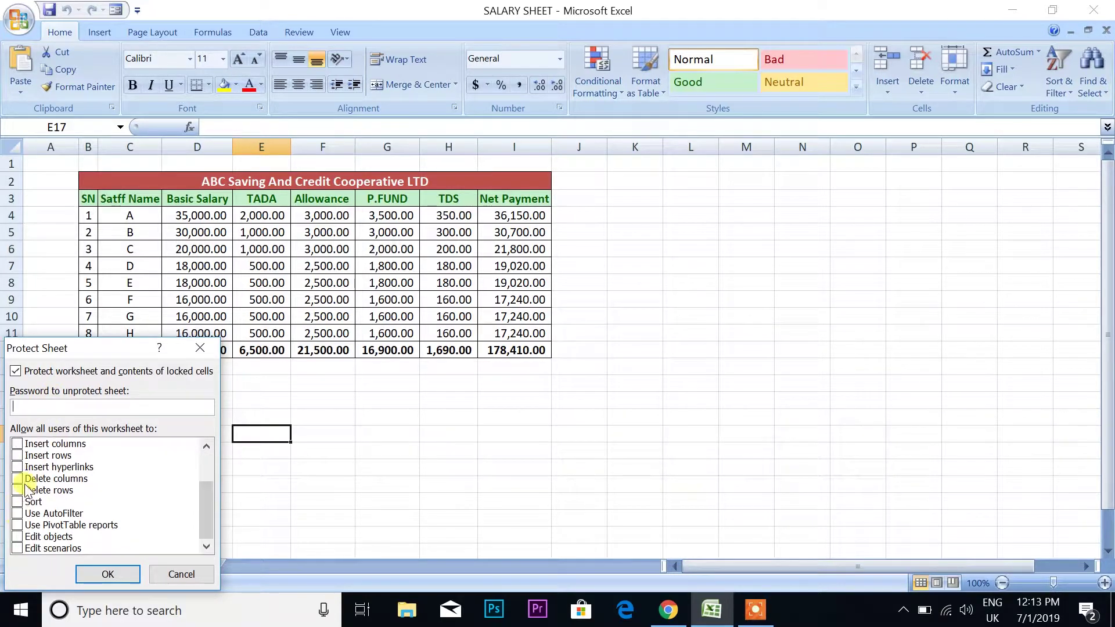
scroll(27, 487, "up", 2)
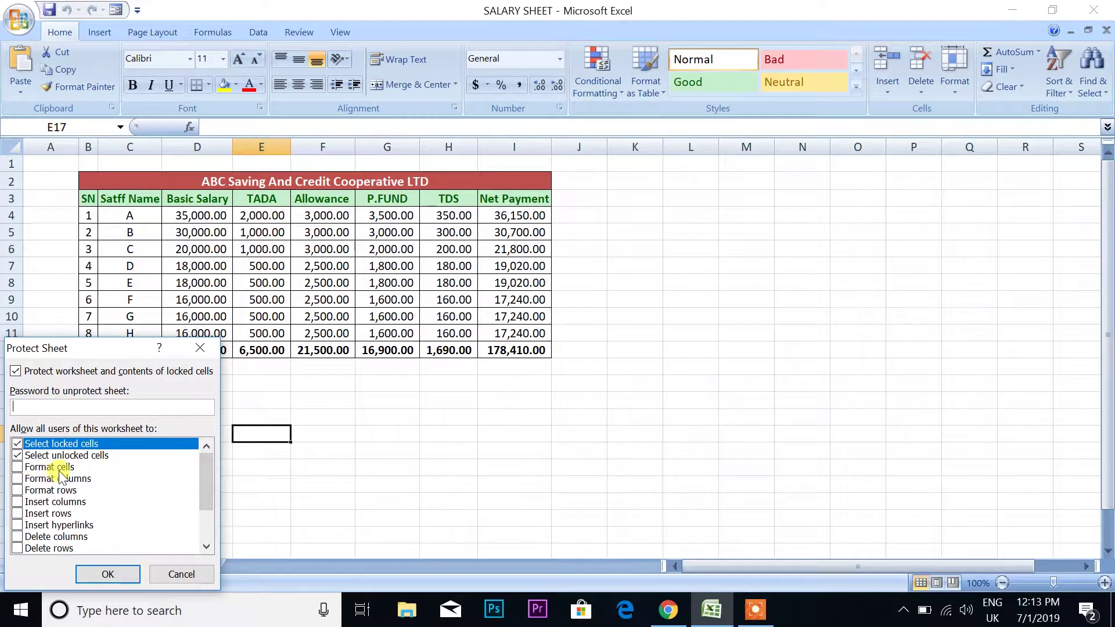
left_click(14, 494)
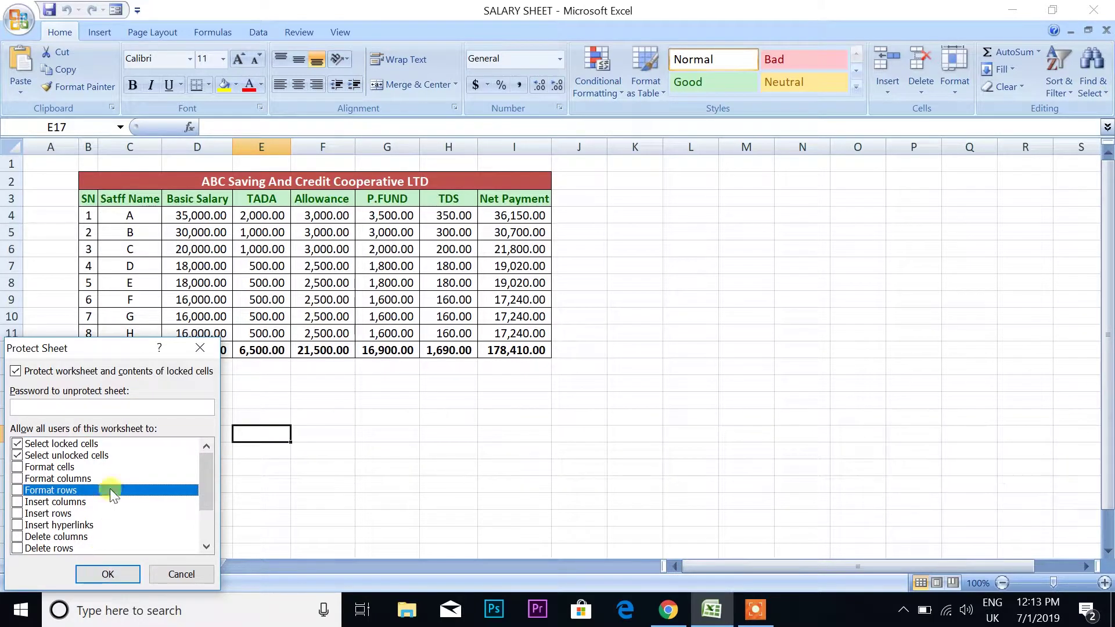
left_click(108, 574)
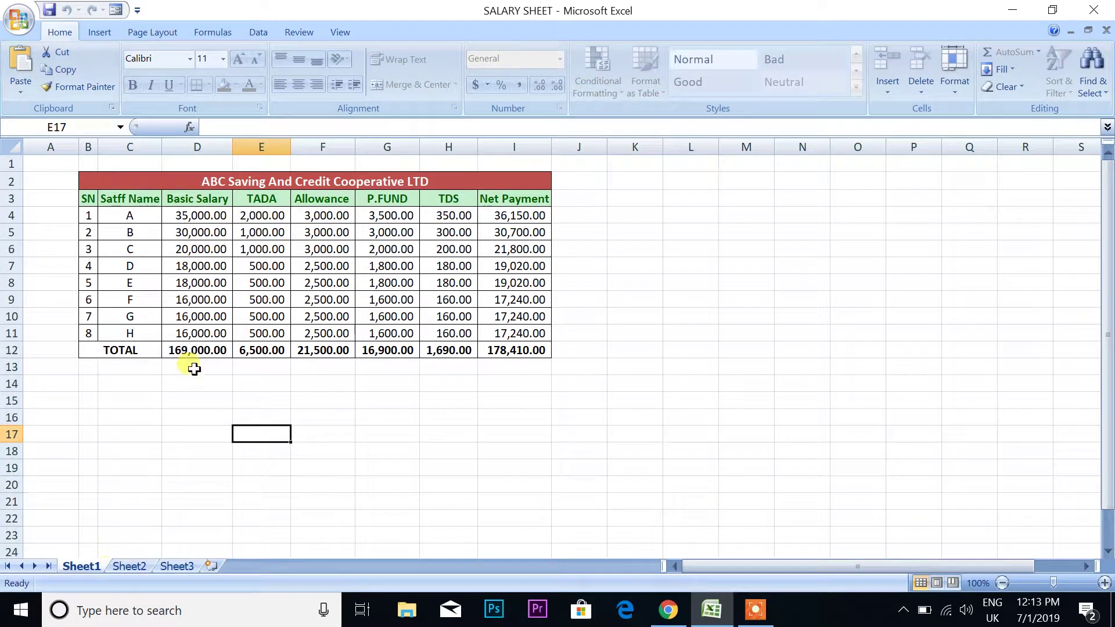
left_click(273, 268)
Try editing F16, F6 and E6, dismissing each read-only warning.
left_click(392, 366)
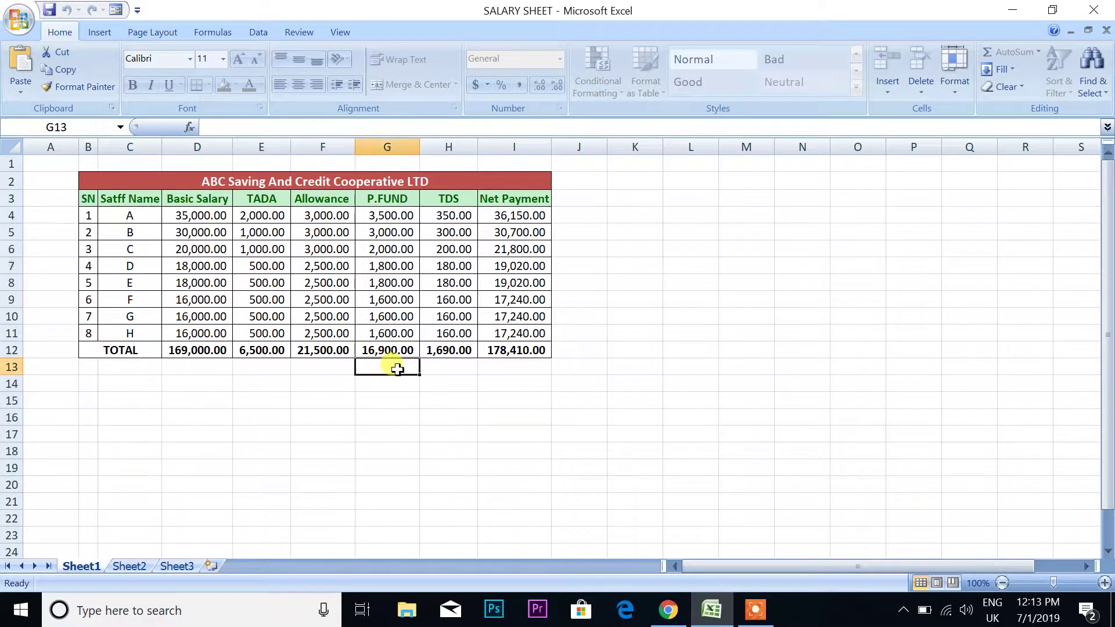
left_click(337, 413)
double_click(337, 413)
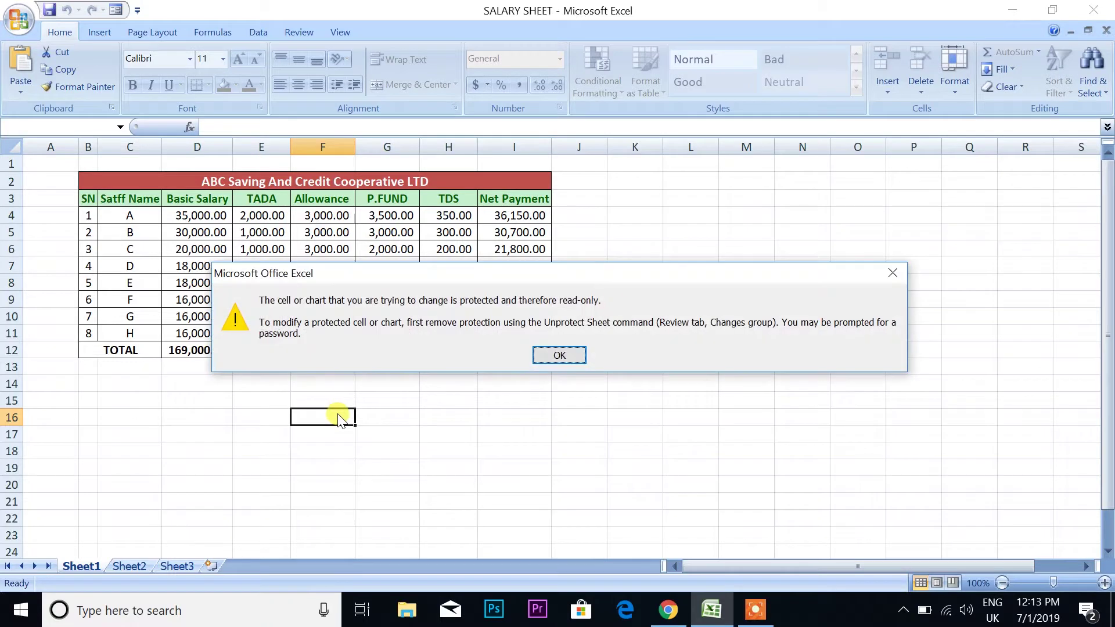
left_click(562, 352)
left_click(343, 249)
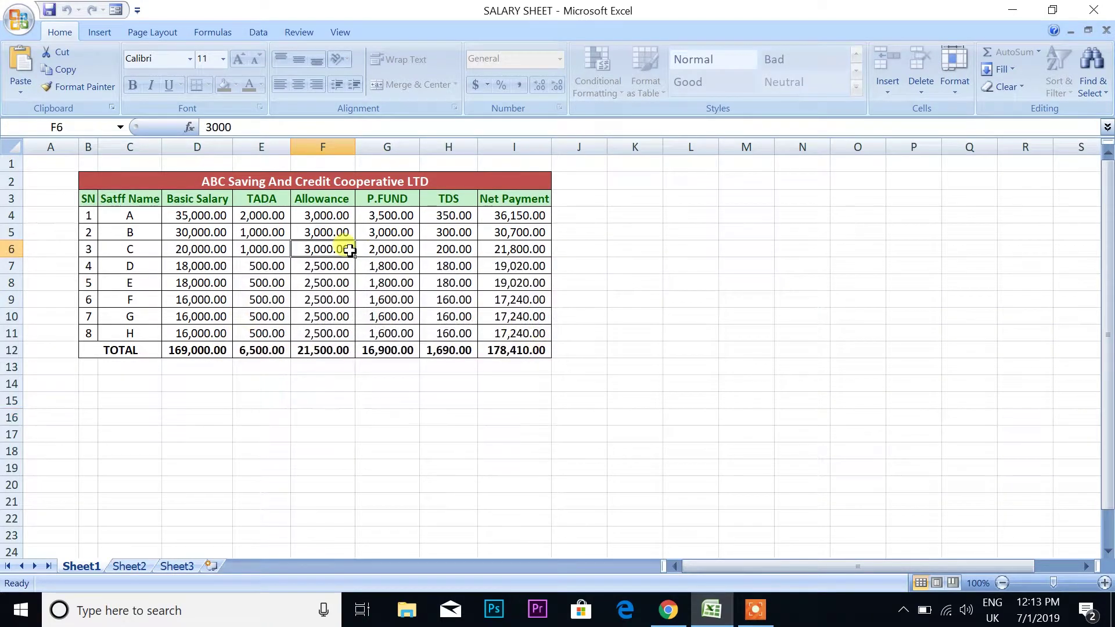
double_click(313, 251)
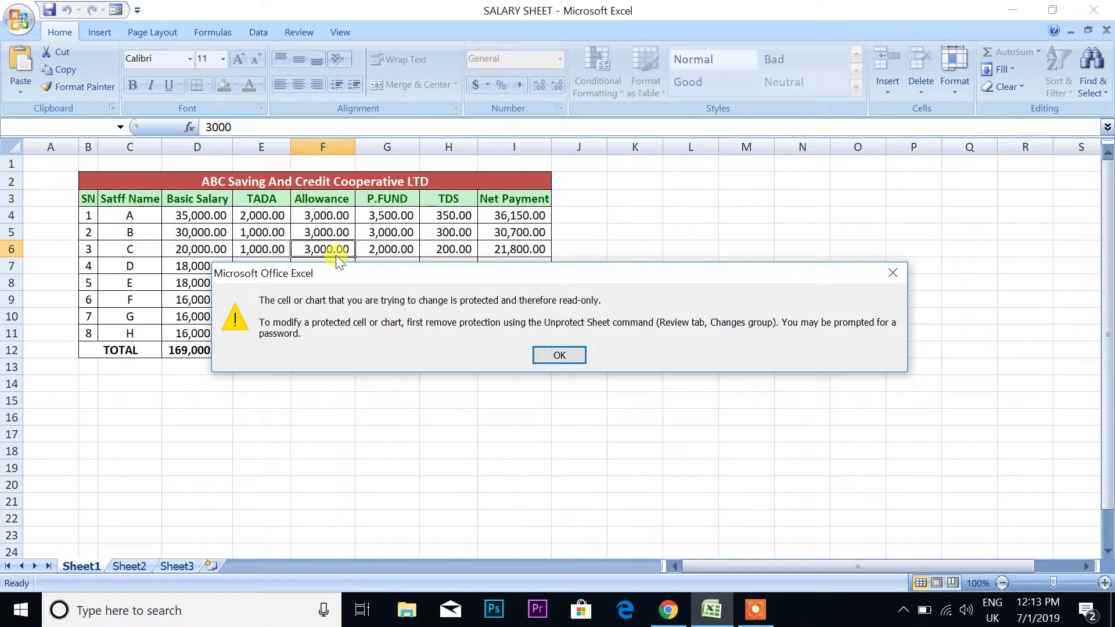
key("Return")
double_click(282, 244)
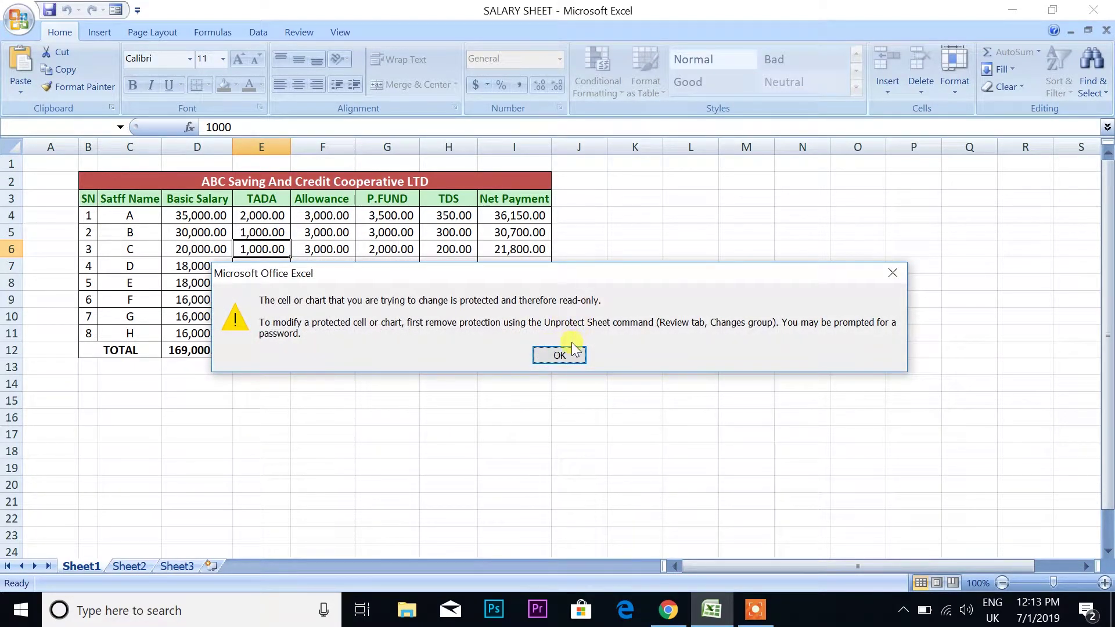
left_click(541, 360)
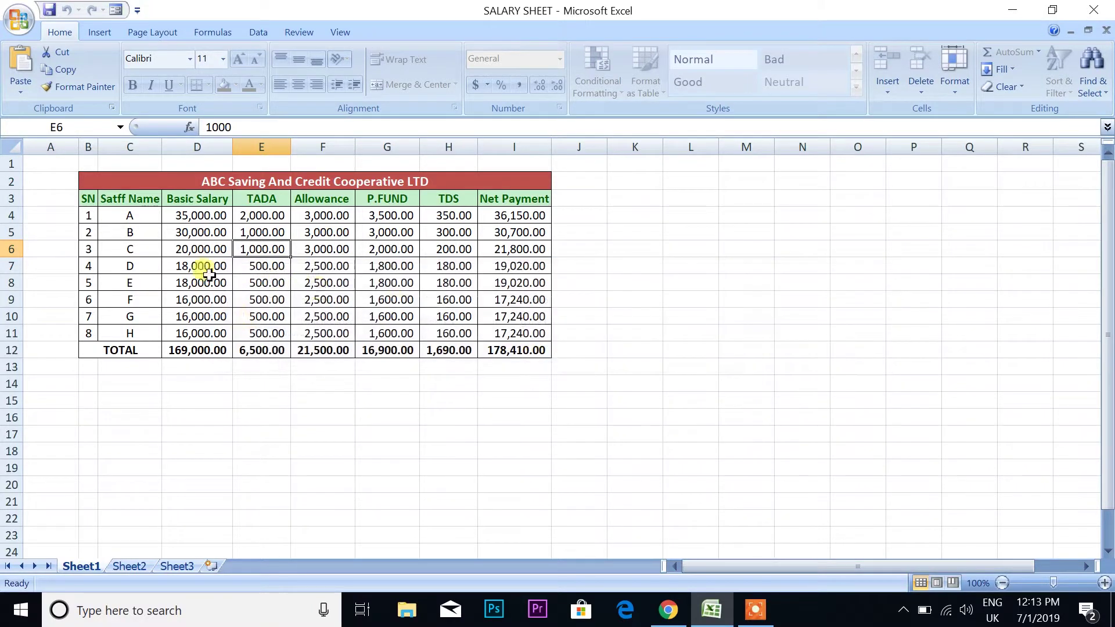
Unprotect Sheet1 from the sheet's shortcut menu.
right_click(92, 561)
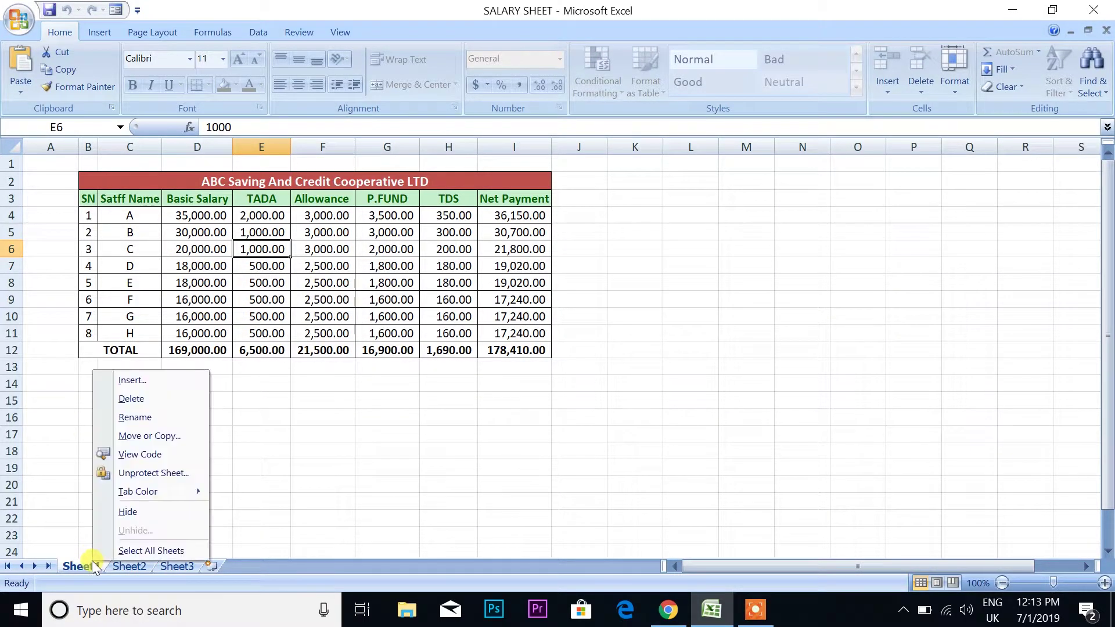
left_click(155, 474)
left_click(250, 400)
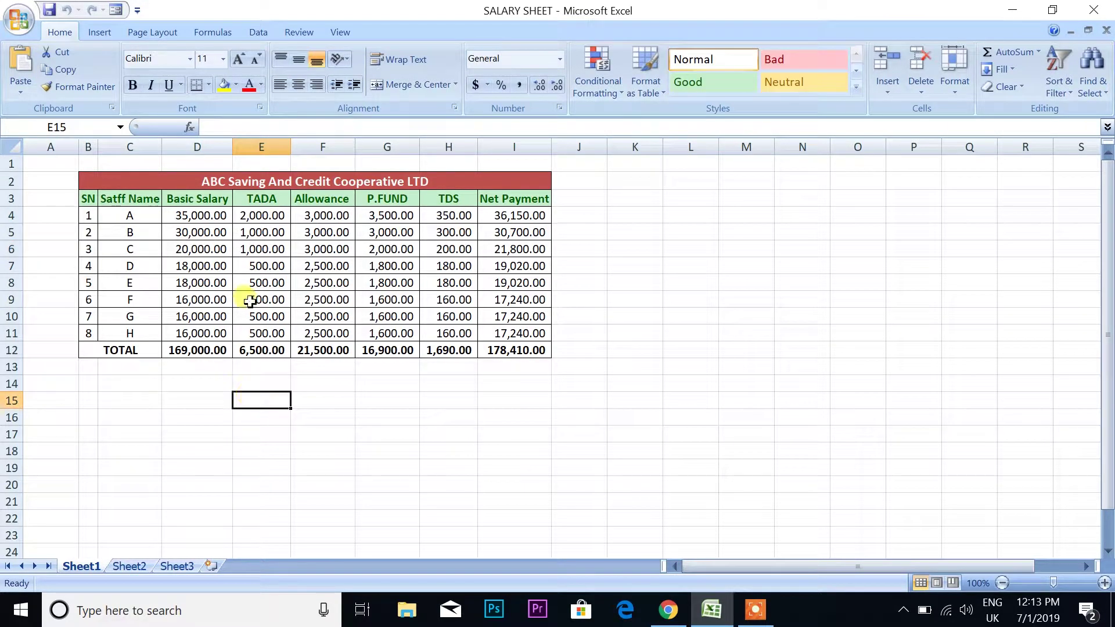
left_click(209, 415)
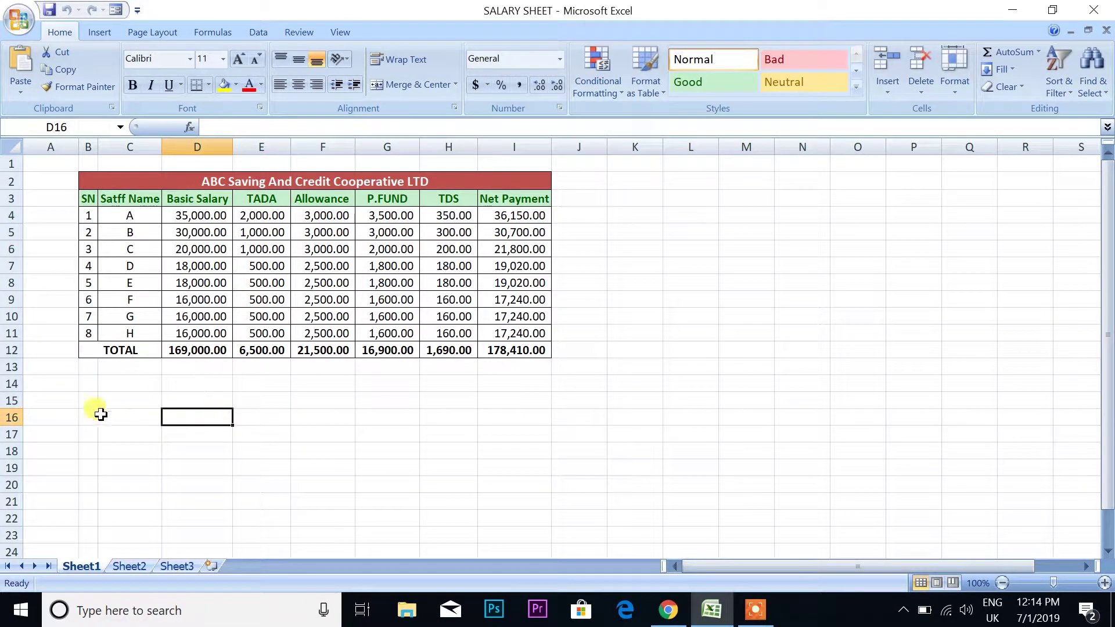
Protect Sheet1 again, entering and confirming a password.
right_click(82, 569)
left_click(140, 482)
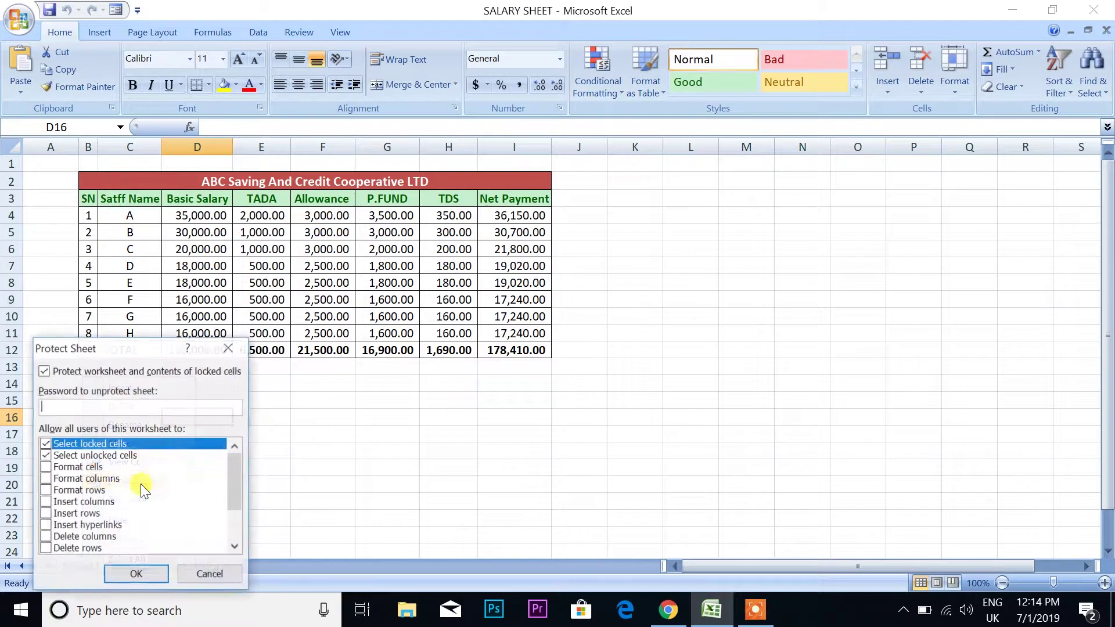
key("Return")
key("Return")
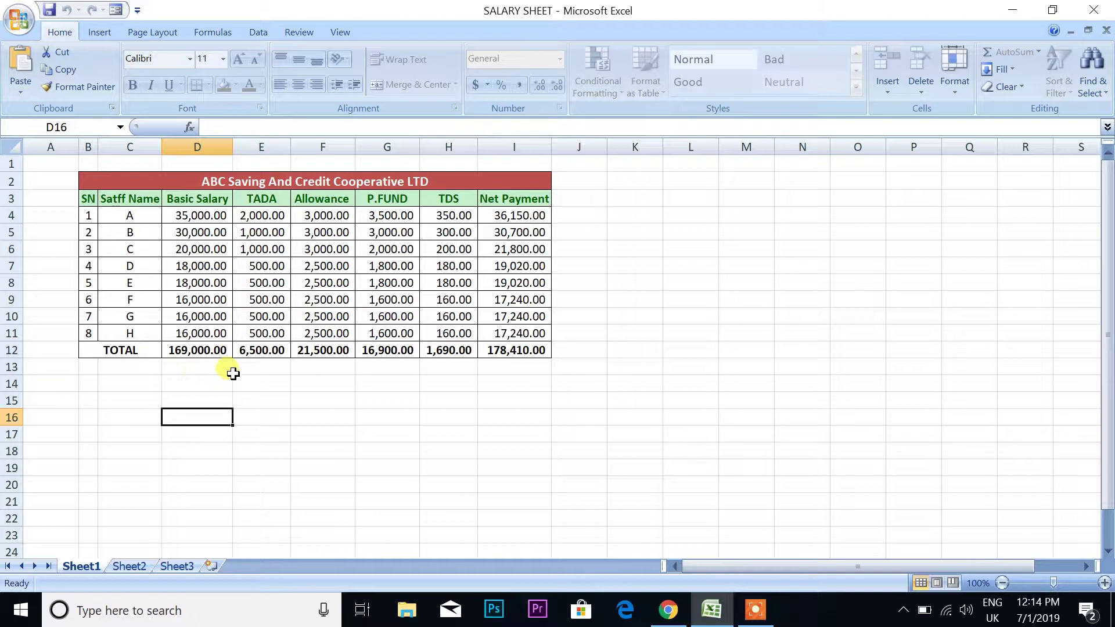
Try editing D9 and a nearby cell, dismiss the read-only warnings, then check D5, D6 and E9.
left_click(235, 281)
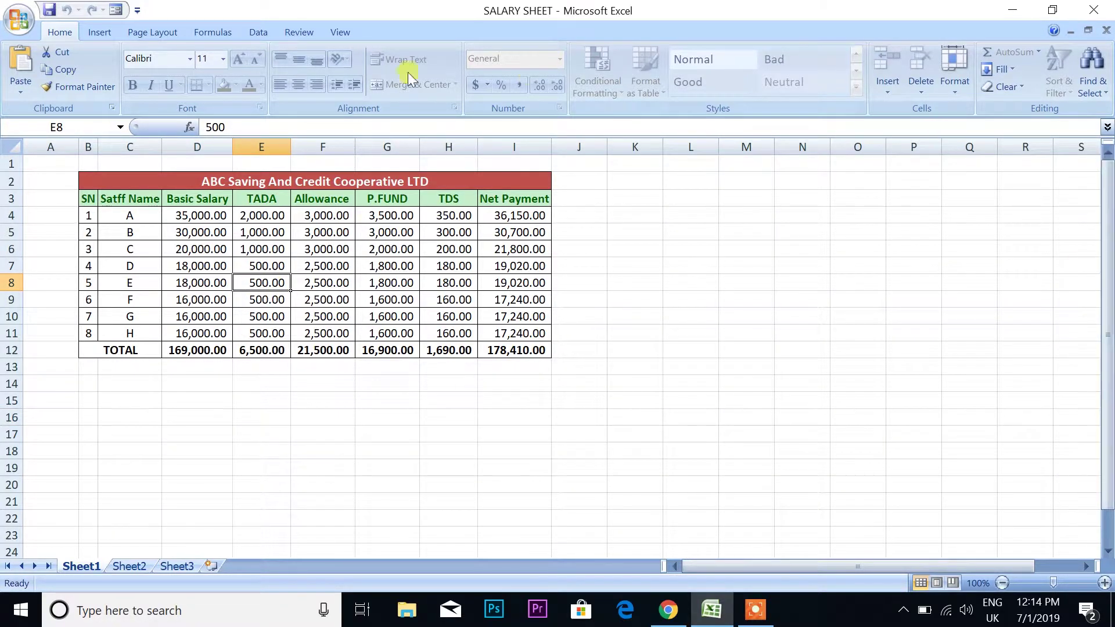
left_click(311, 296)
double_click(198, 299)
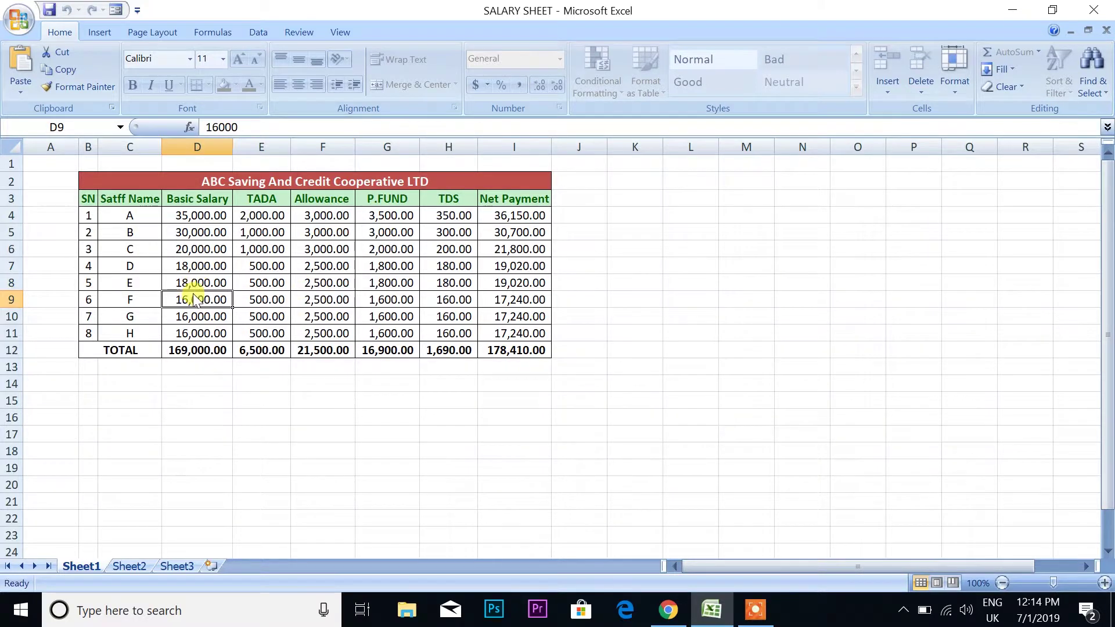
left_click(580, 354)
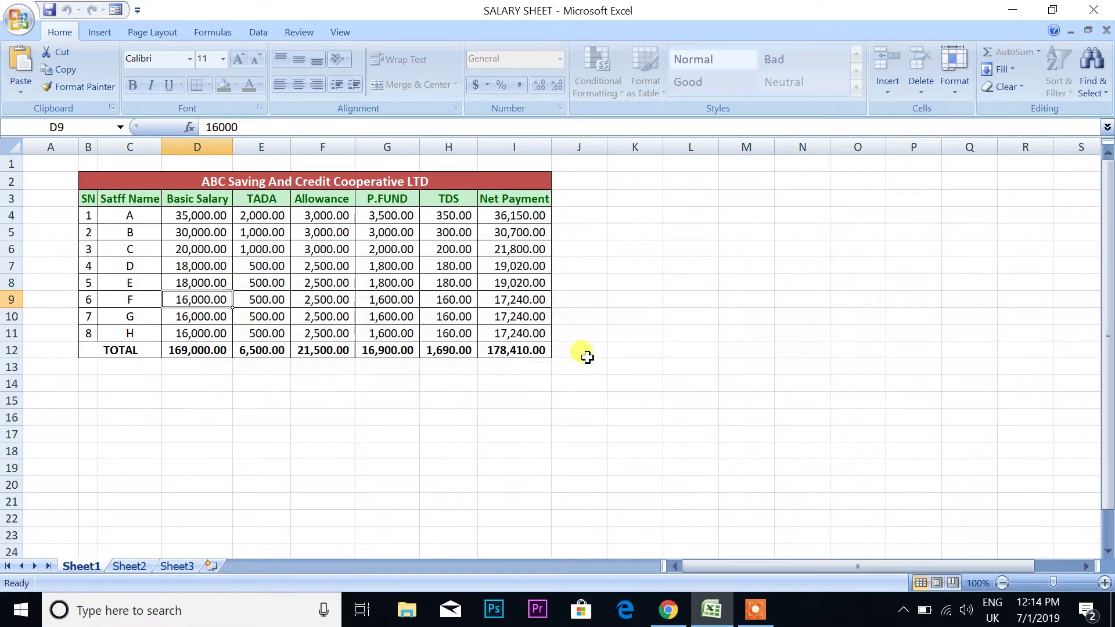
left_click(602, 284)
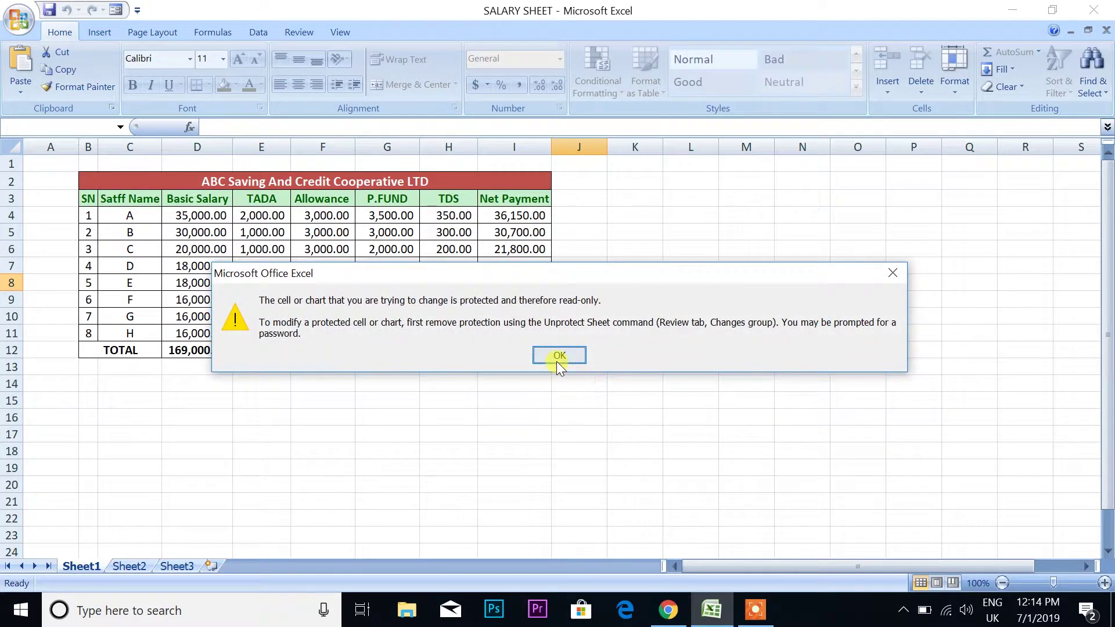
left_click(559, 354)
left_click(197, 235)
left_click(178, 250)
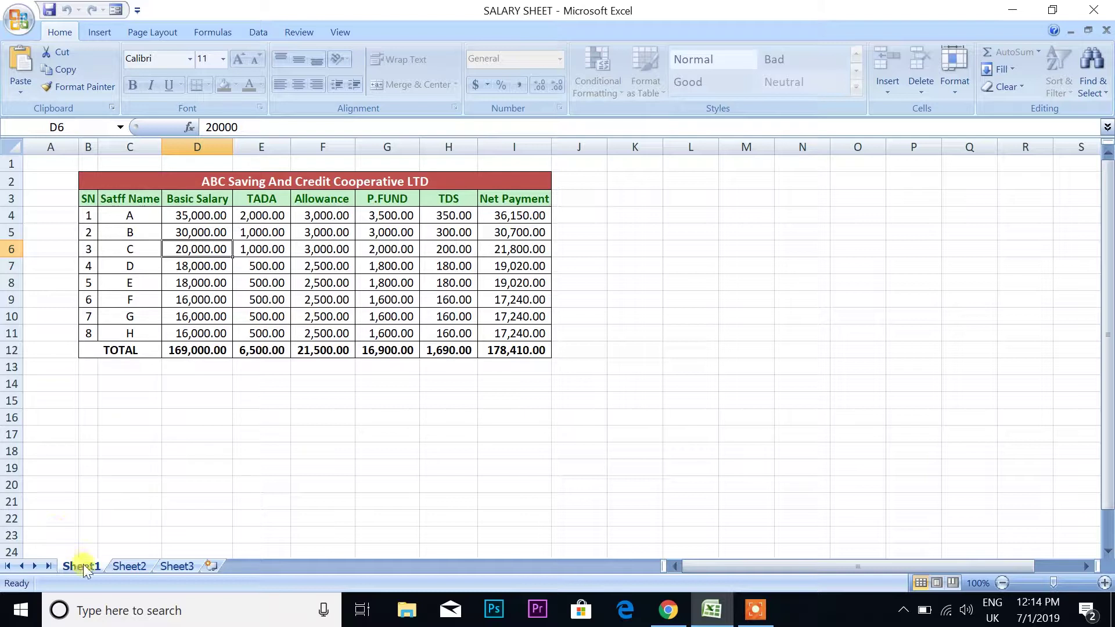
left_click(240, 298)
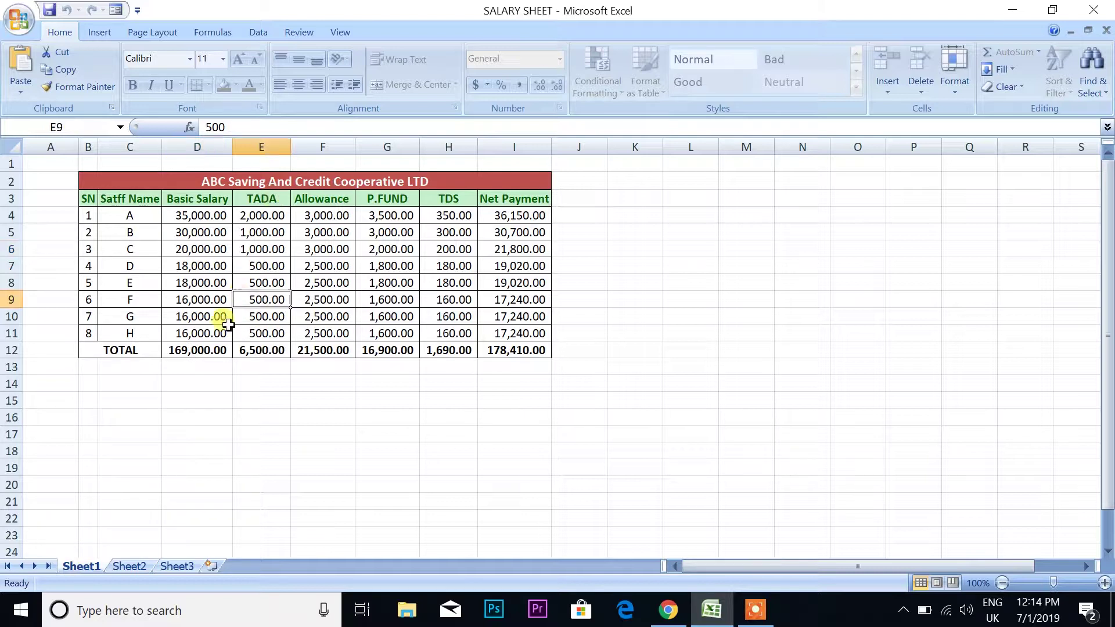
Unprotect Sheet1 by entering the sheet password, then check the TADA value in E5.
right_click(77, 567)
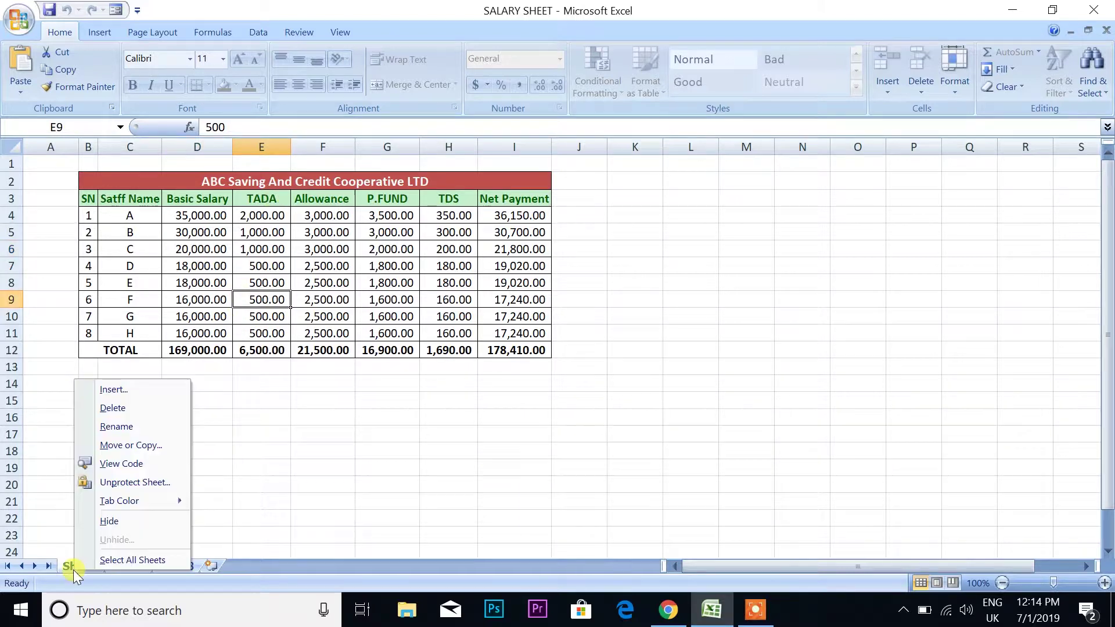
left_click(106, 482)
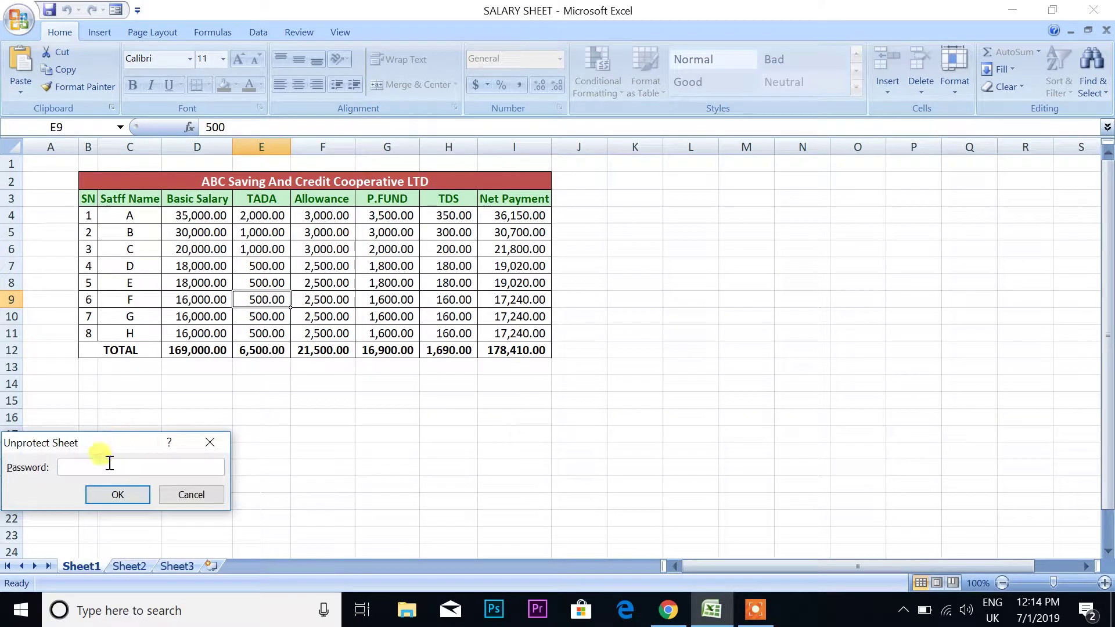
key("Return")
left_click(268, 266)
left_click(236, 230)
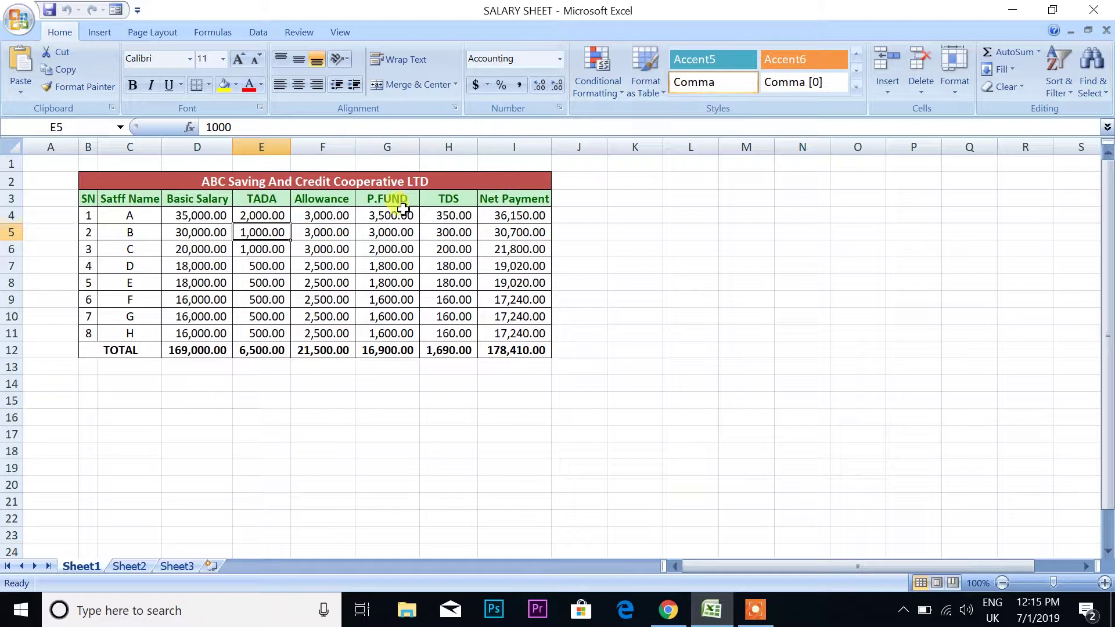
left_click(403, 214)
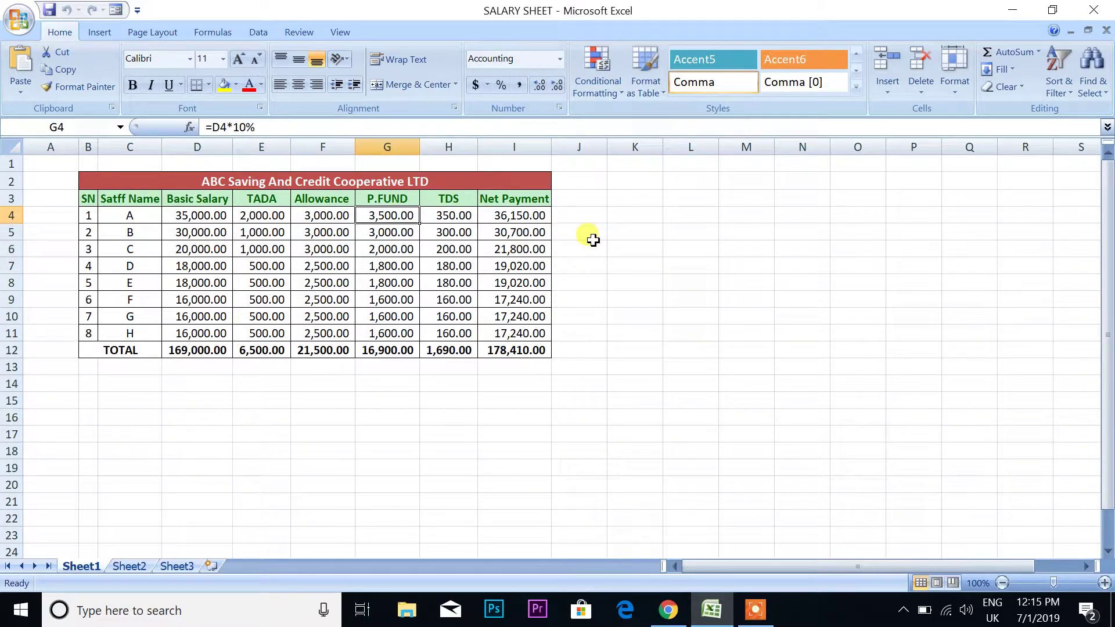
left_click(537, 219)
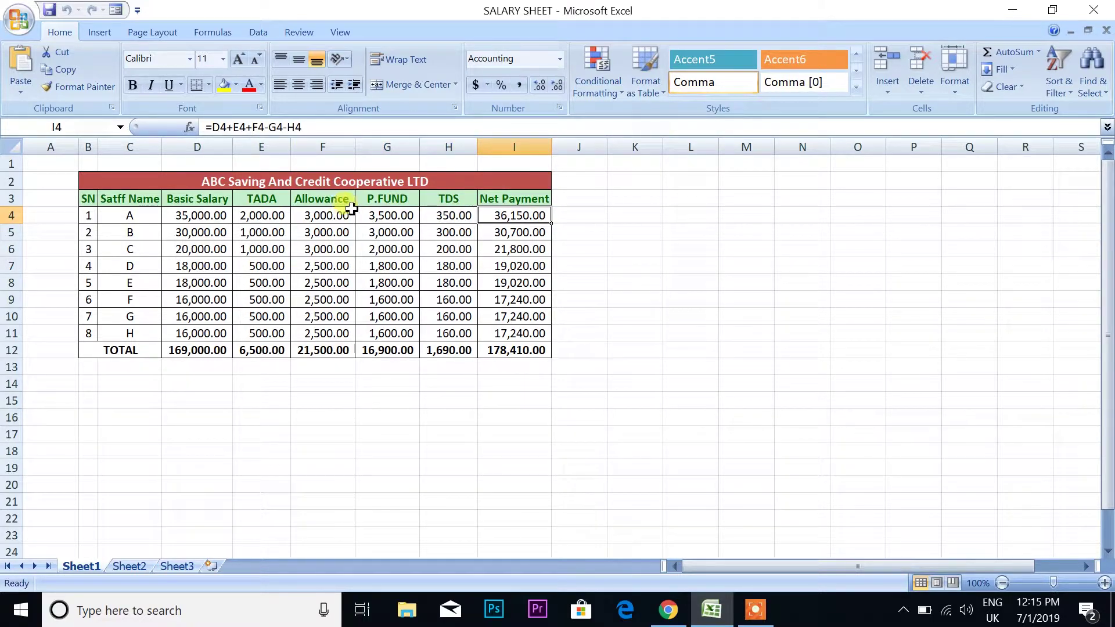
left_click(369, 219)
left_click_drag(534, 201, 535, 216)
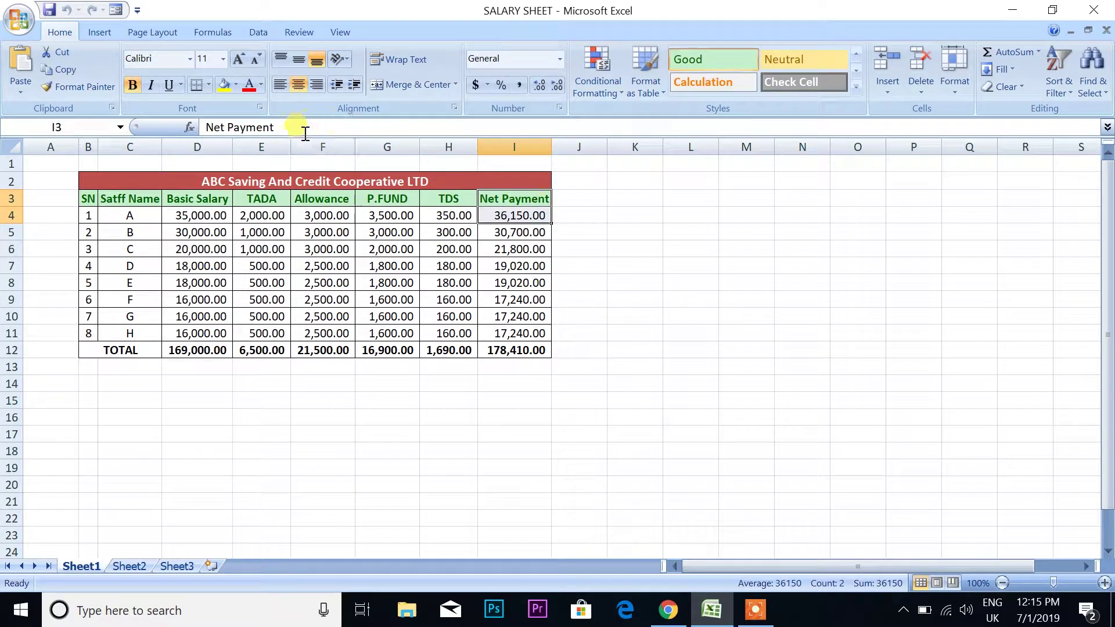
left_click(460, 218)
left_click(500, 216)
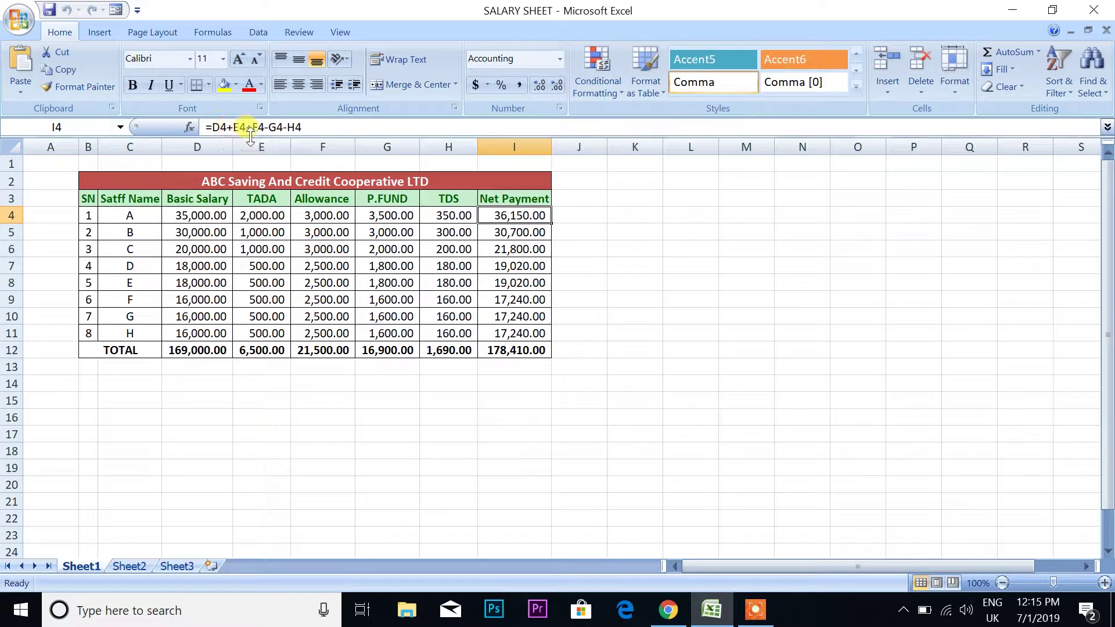
left_click(461, 214)
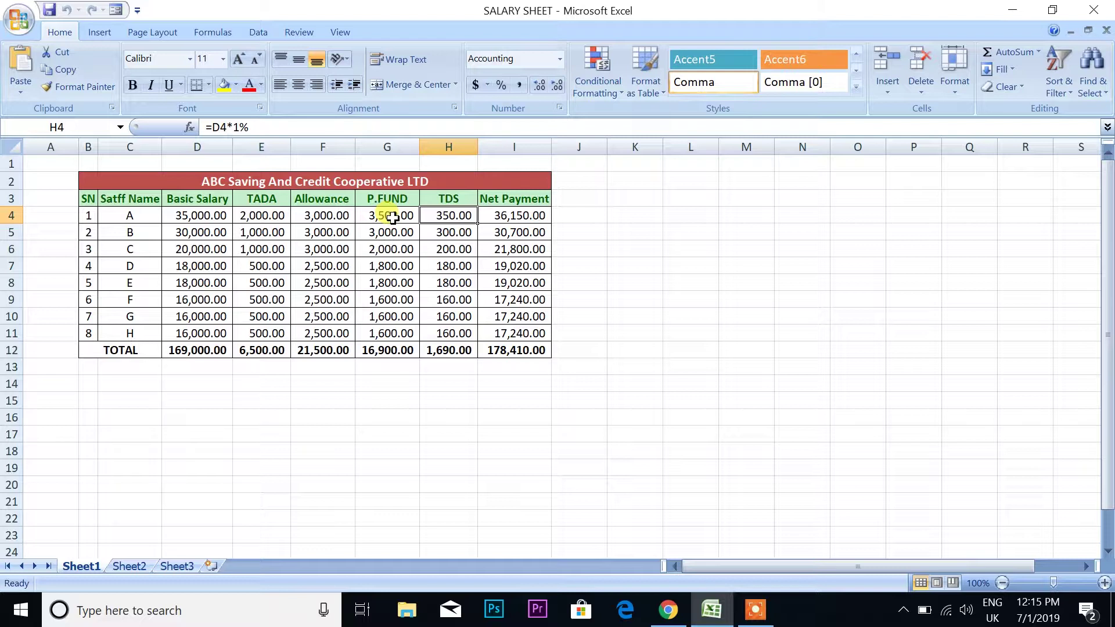
left_click(393, 218)
left_click(255, 266)
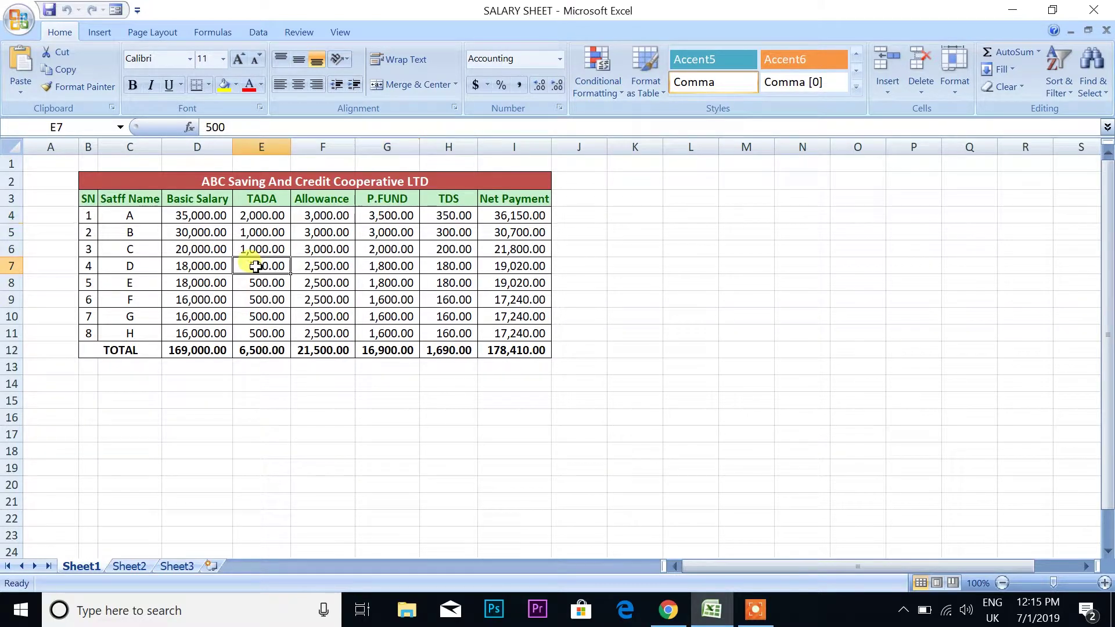
left_click(320, 249)
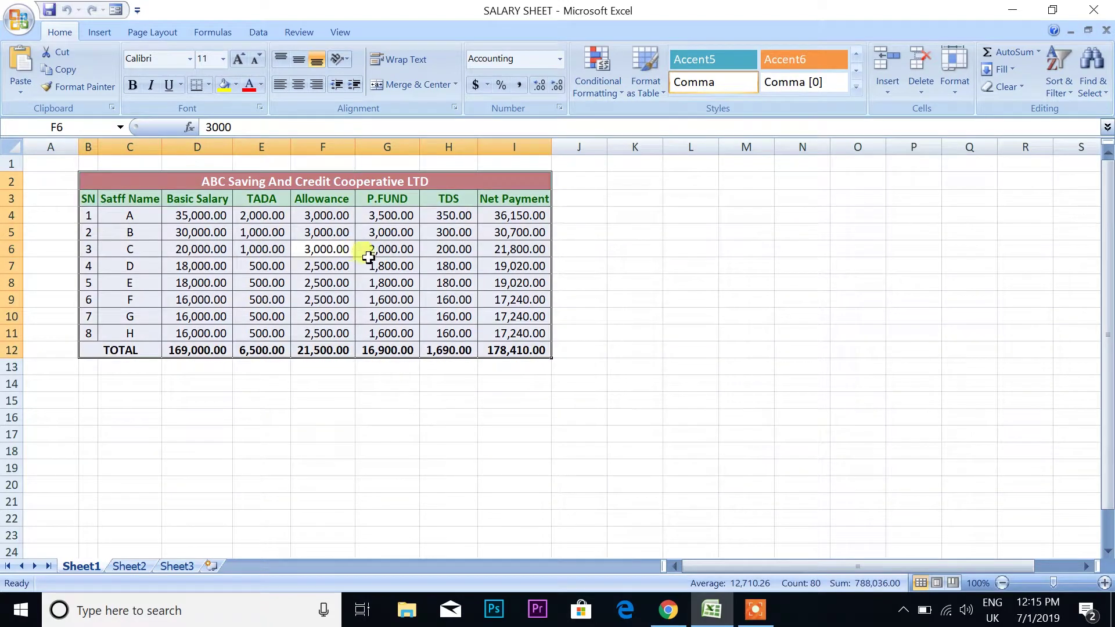
left_click(459, 399)
left_click_drag(89, 182, 455, 362)
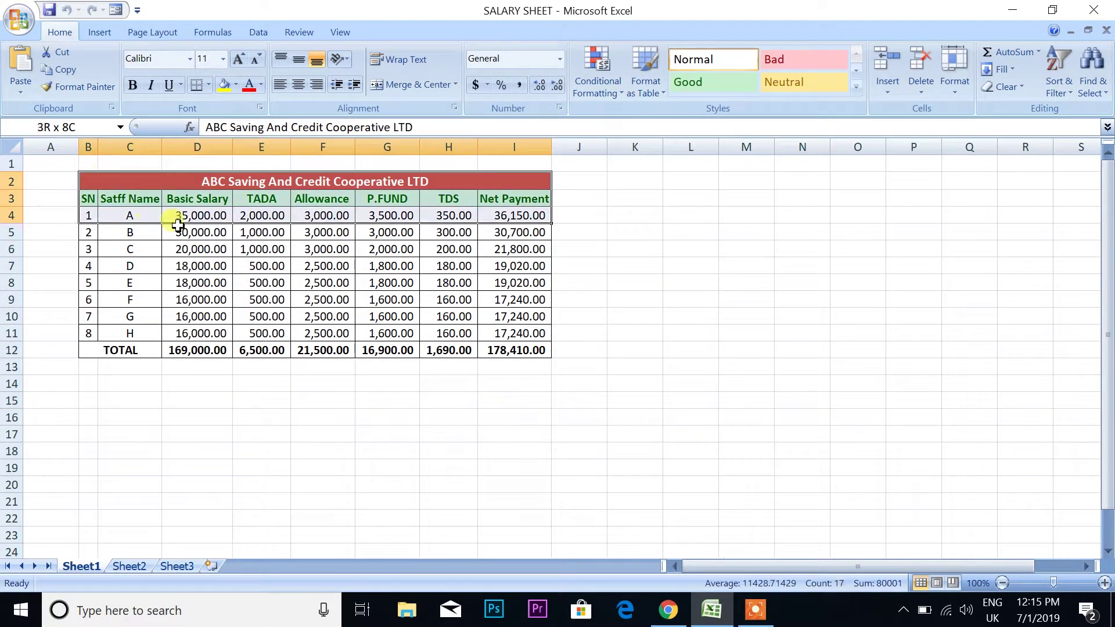
left_click(412, 298)
key("ctrl+a")
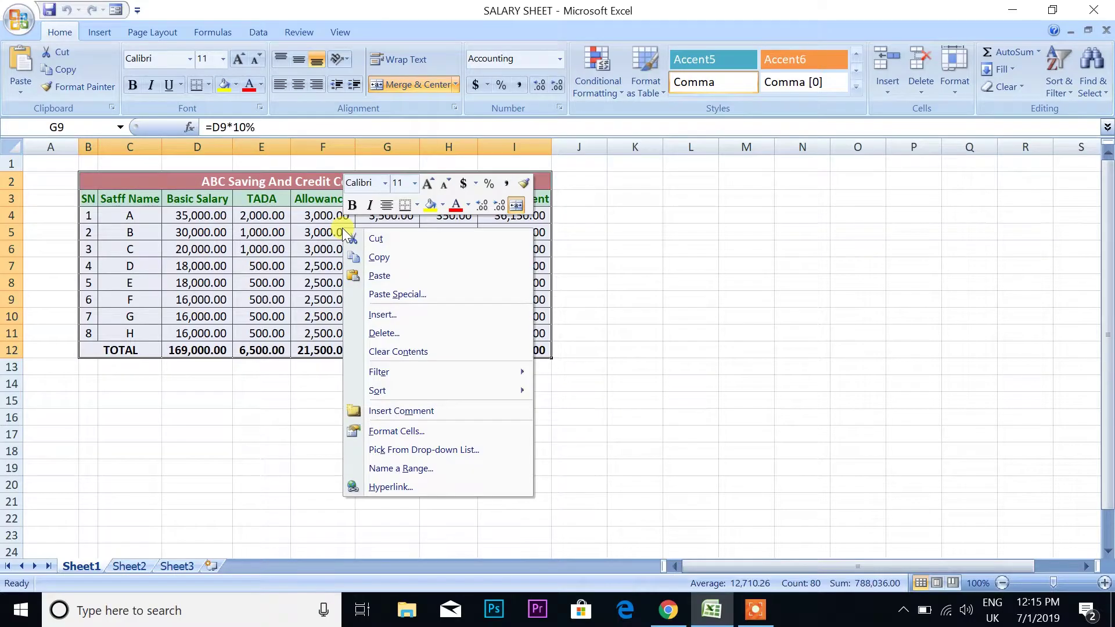
Clear the Locked checkbox in Format Cells > Protection for the whole salary table.
left_click(401, 433)
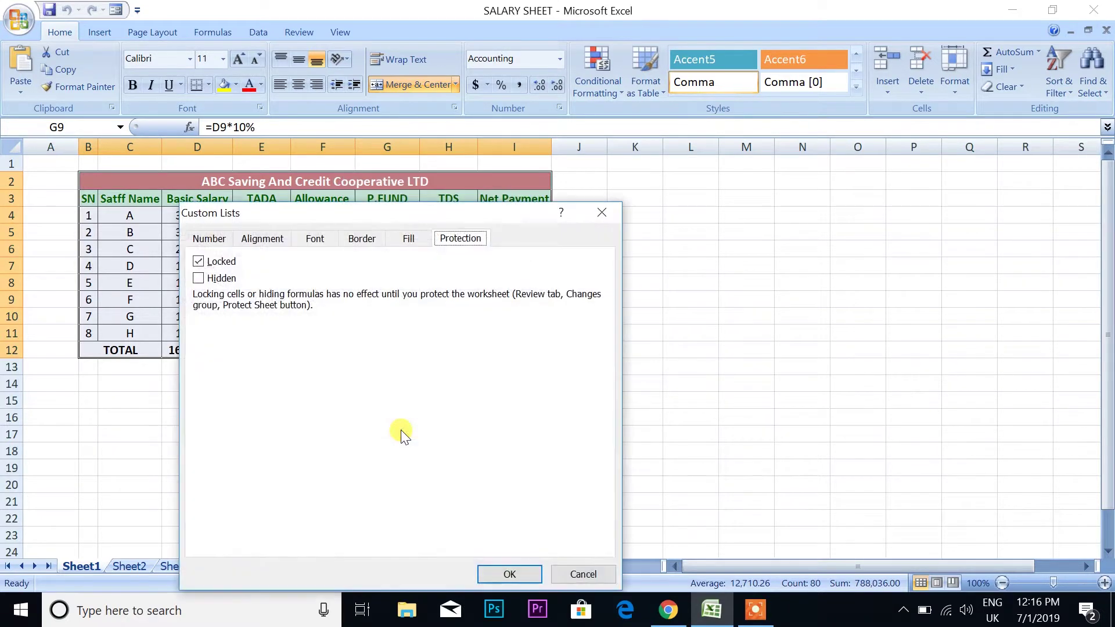
left_click(209, 238)
left_click(263, 238)
left_click(314, 238)
left_click(356, 239)
left_click(408, 239)
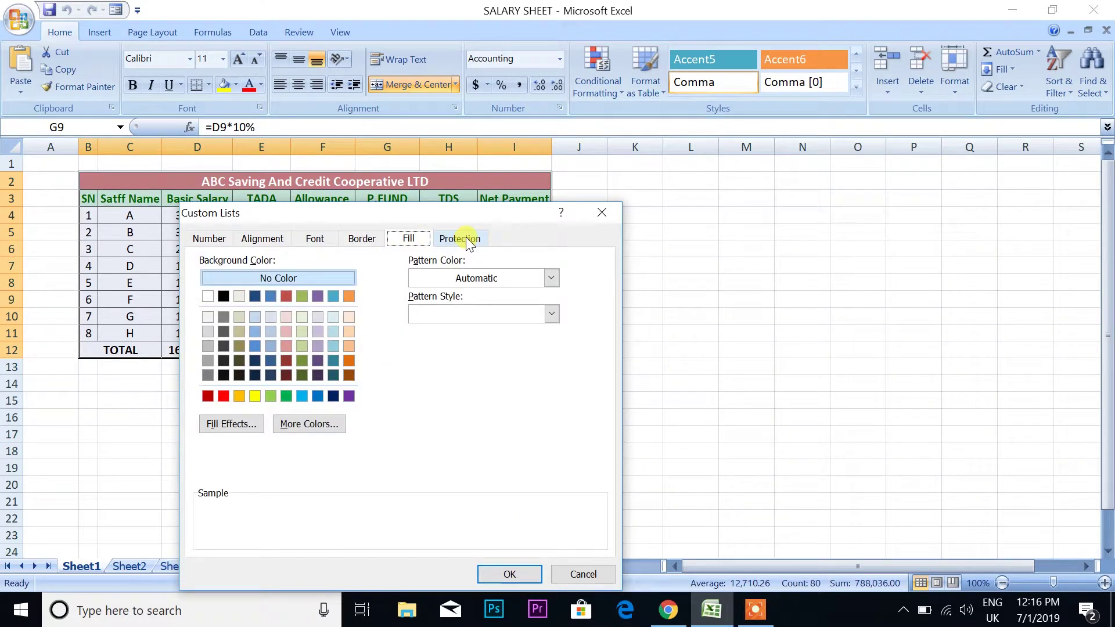
left_click(465, 239)
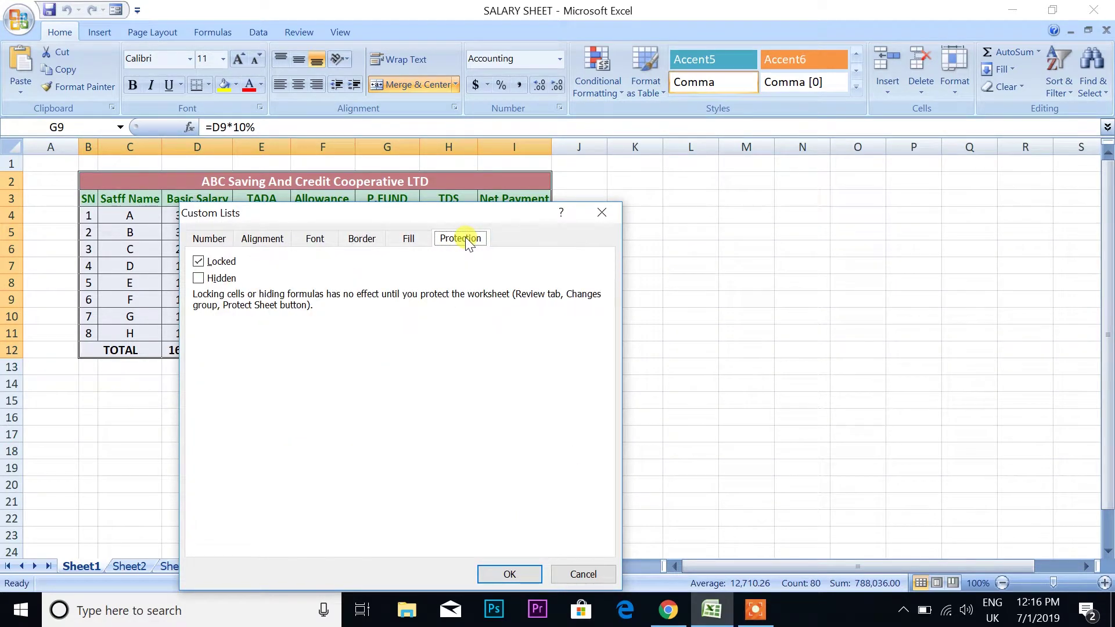
left_click(198, 261)
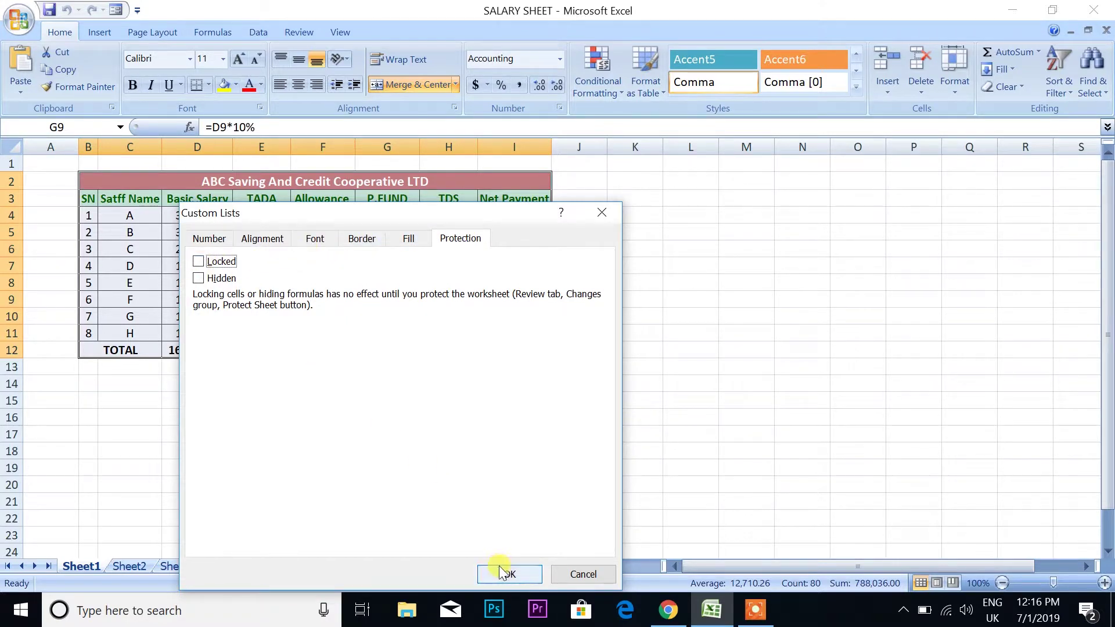
left_click(500, 570)
left_click(388, 250)
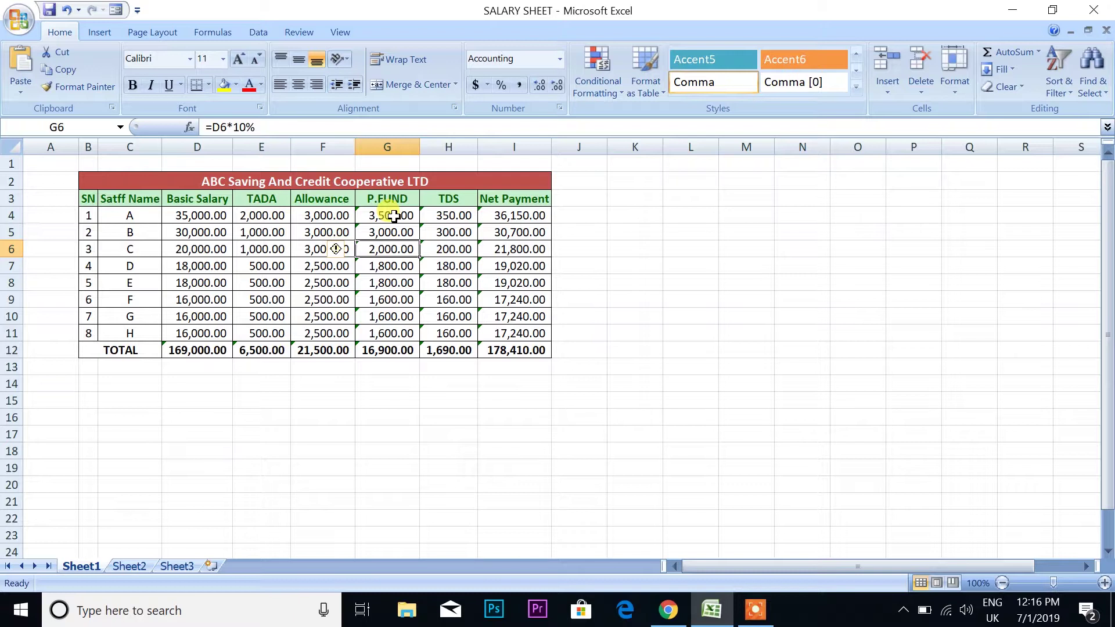
left_click(392, 282)
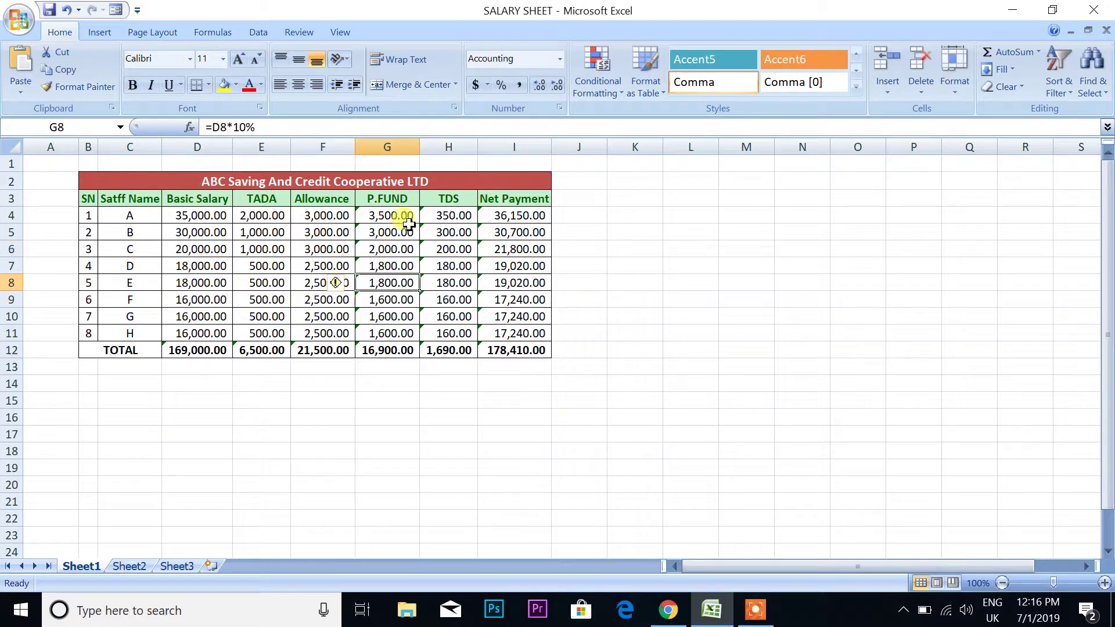
left_click(393, 214)
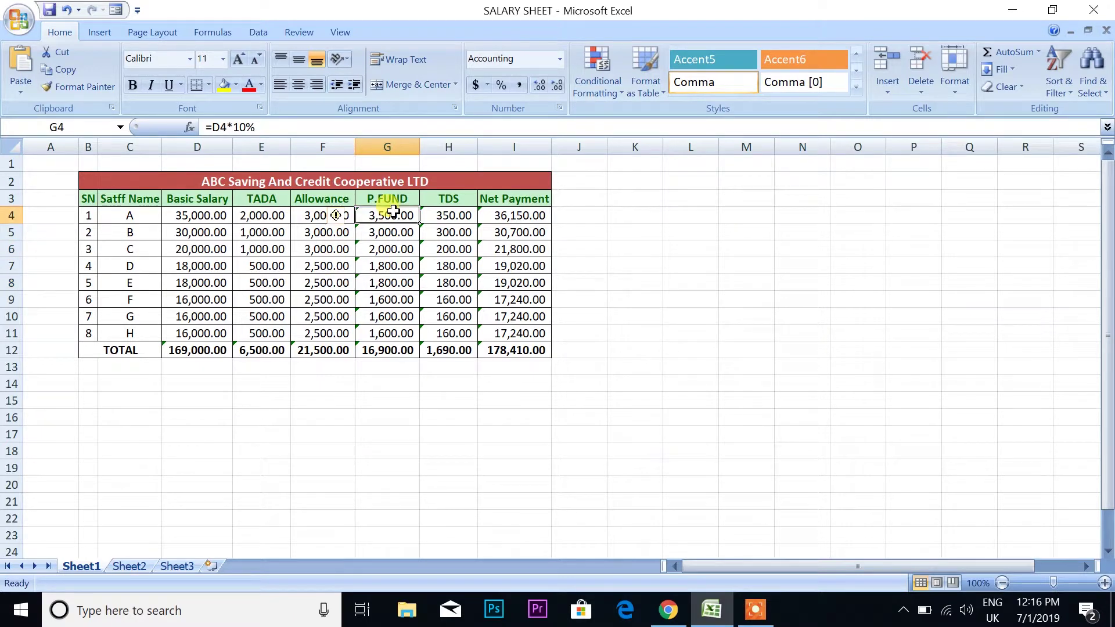
left_click_drag(393, 211, 395, 343)
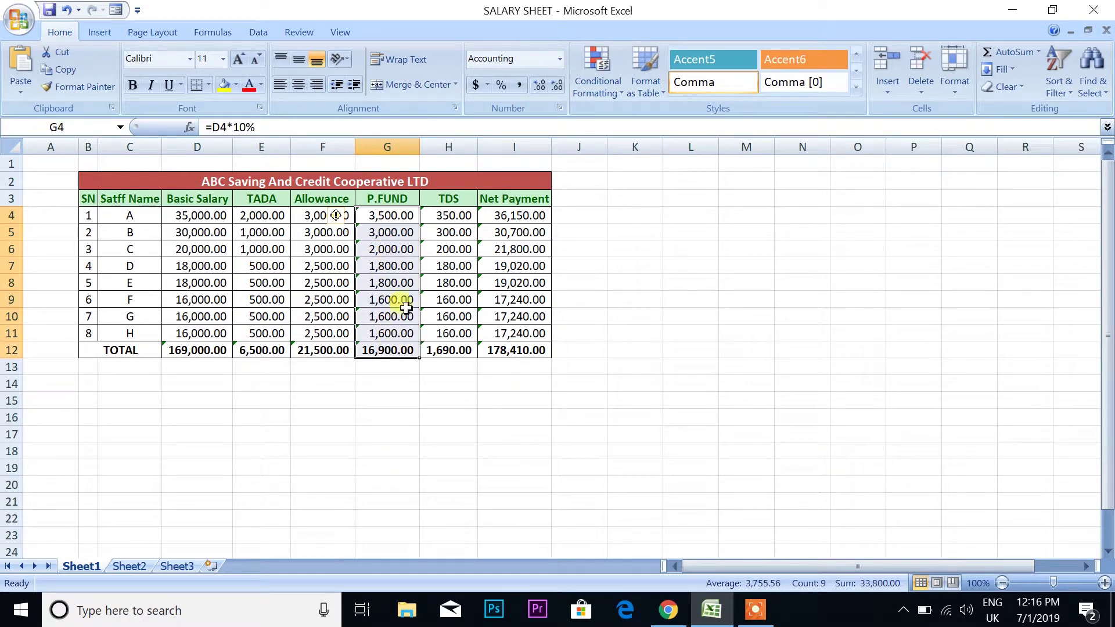
left_click_drag(440, 215, 450, 348)
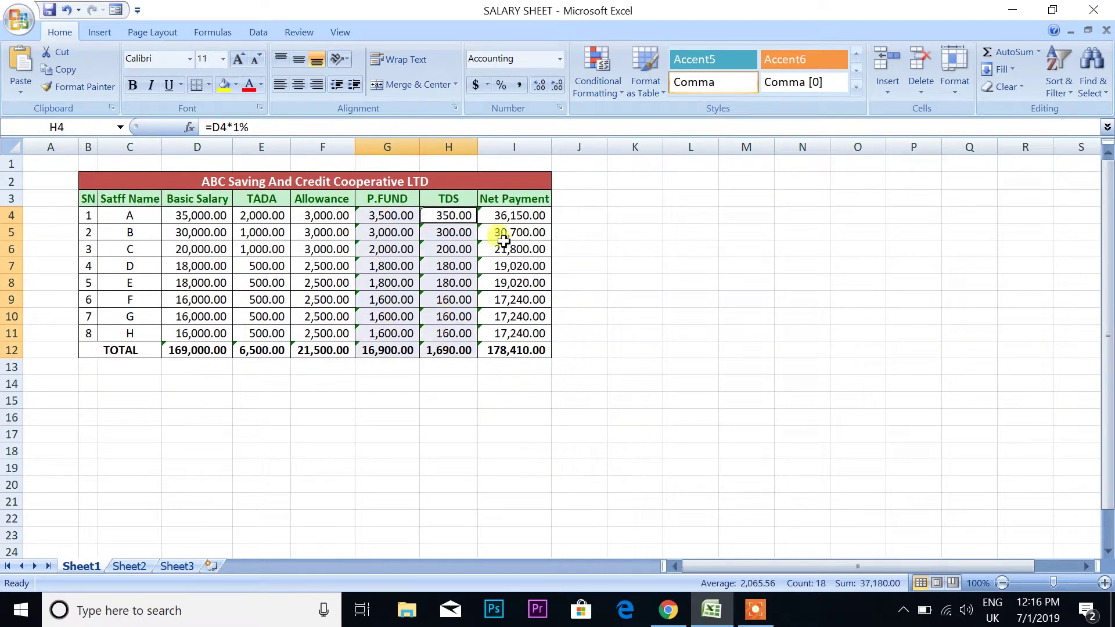
left_click_drag(511, 215, 499, 343)
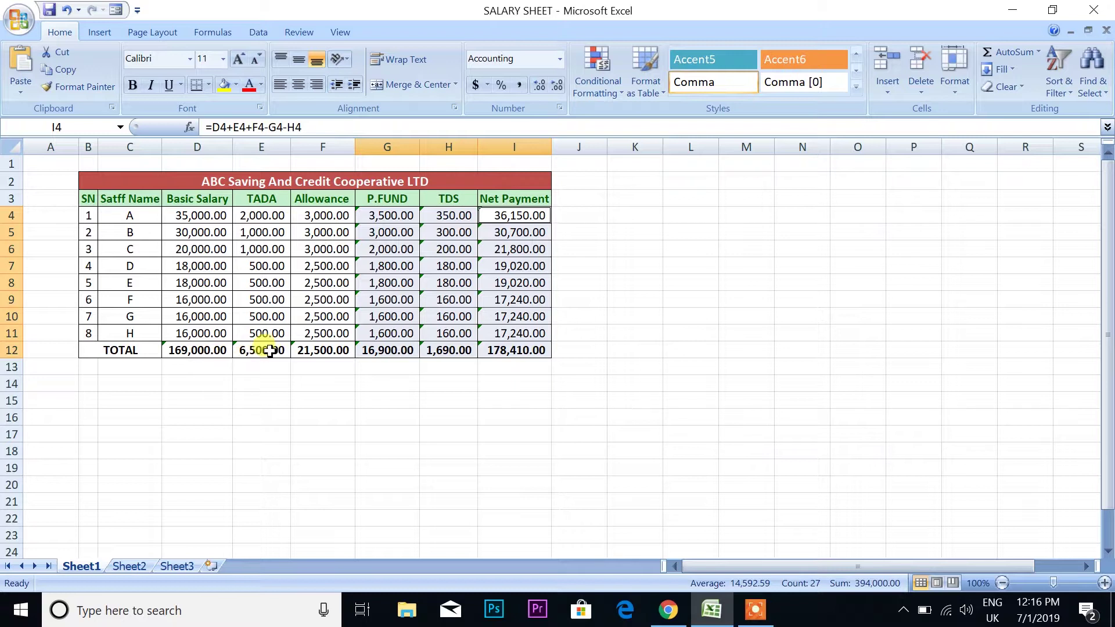
left_click(270, 349)
left_click(321, 283)
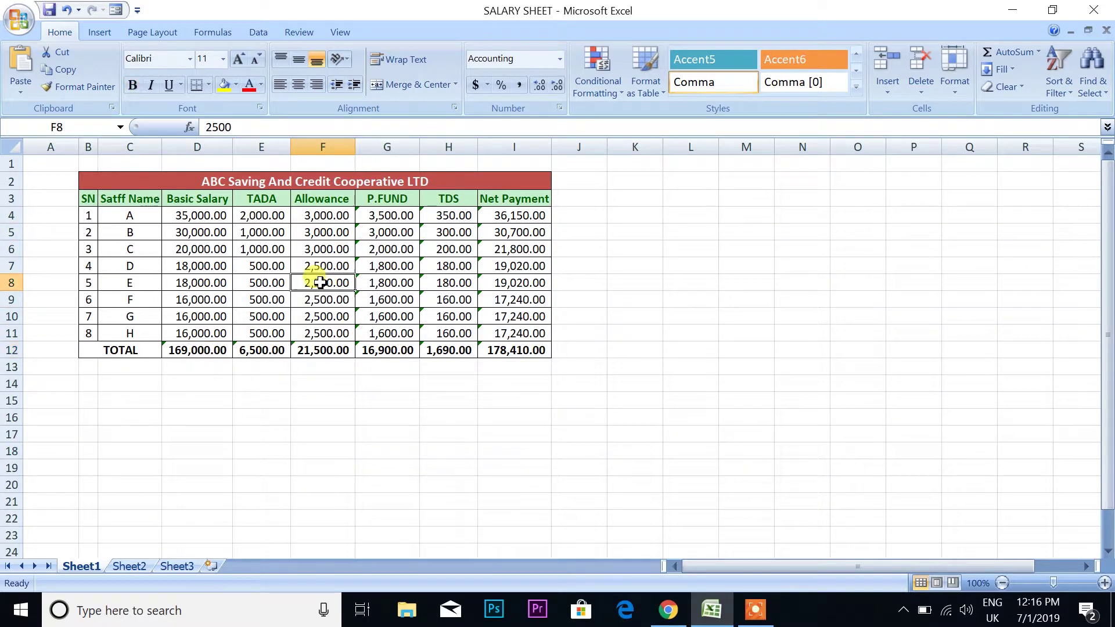
left_click(370, 283)
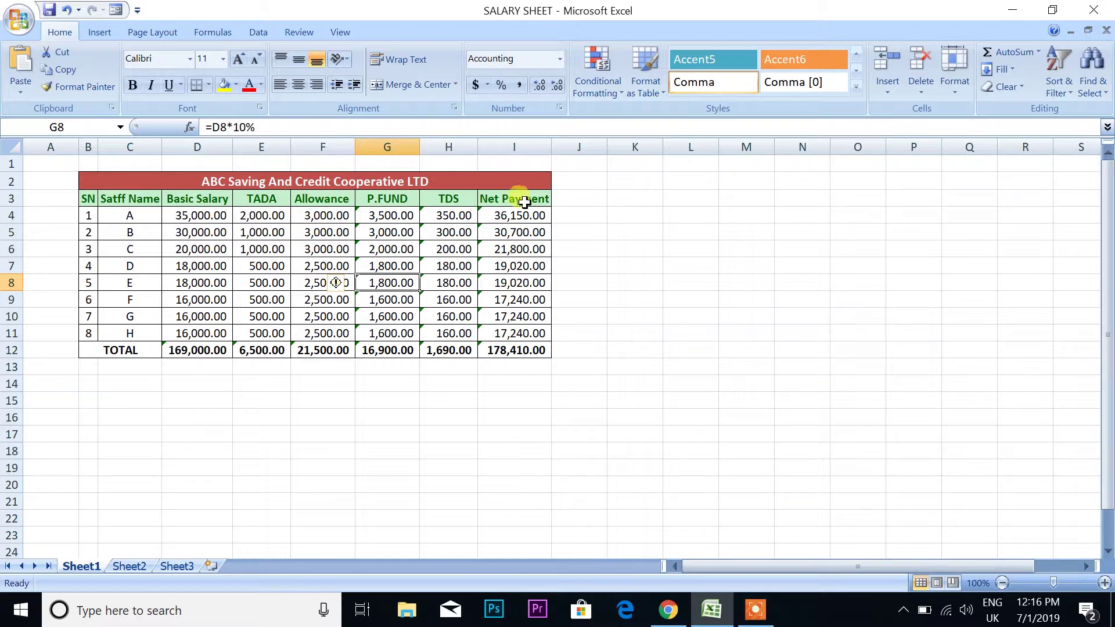
Use Go To Special > Formulas to select all formula and total cells.
left_click(1093, 98)
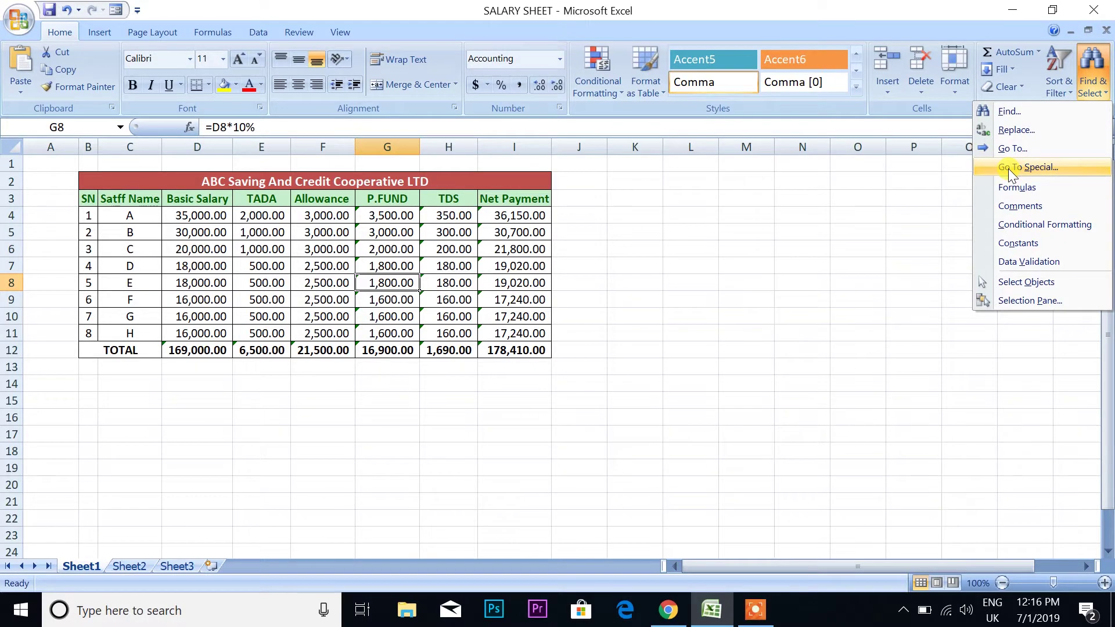
left_click(1008, 168)
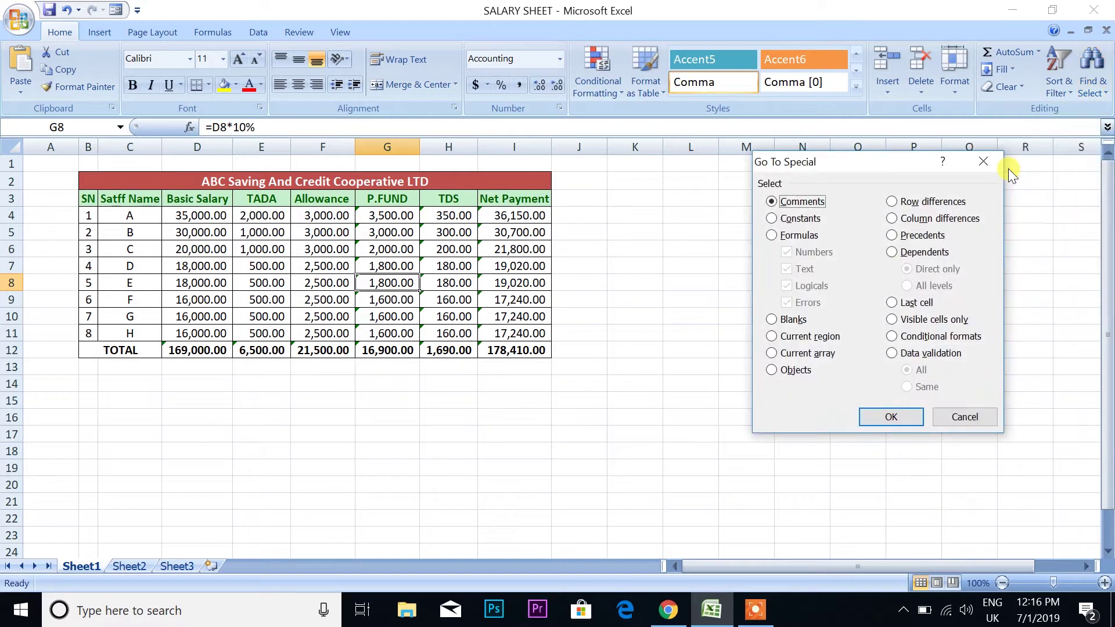
left_click(772, 235)
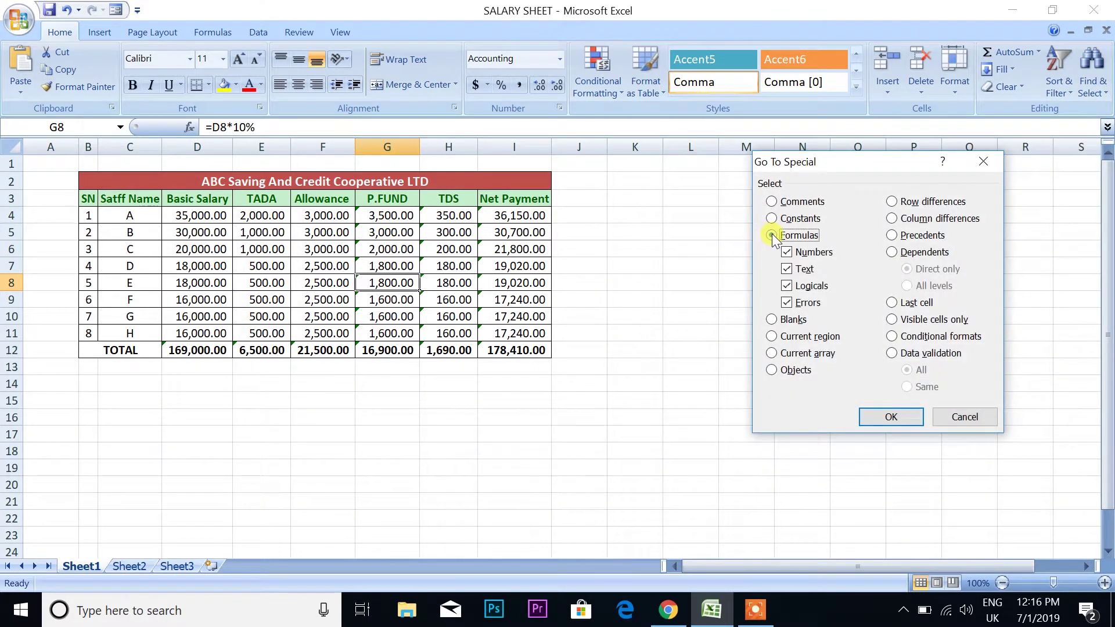
left_click(886, 415)
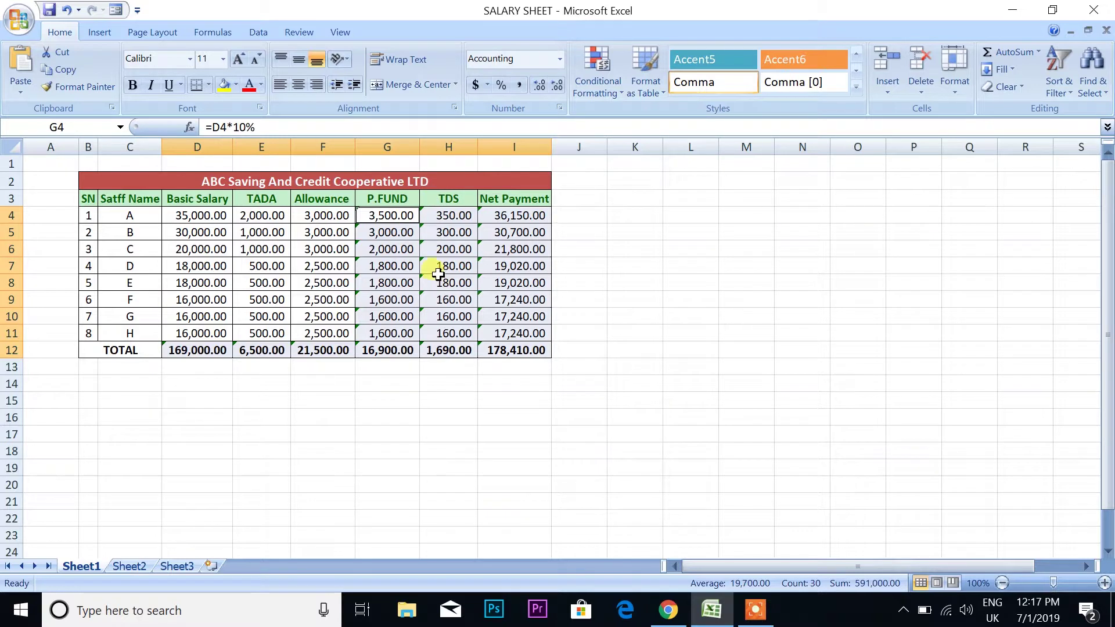
Turn on Locked in Format Cells > Protection for the selected formula cells.
right_click(478, 255)
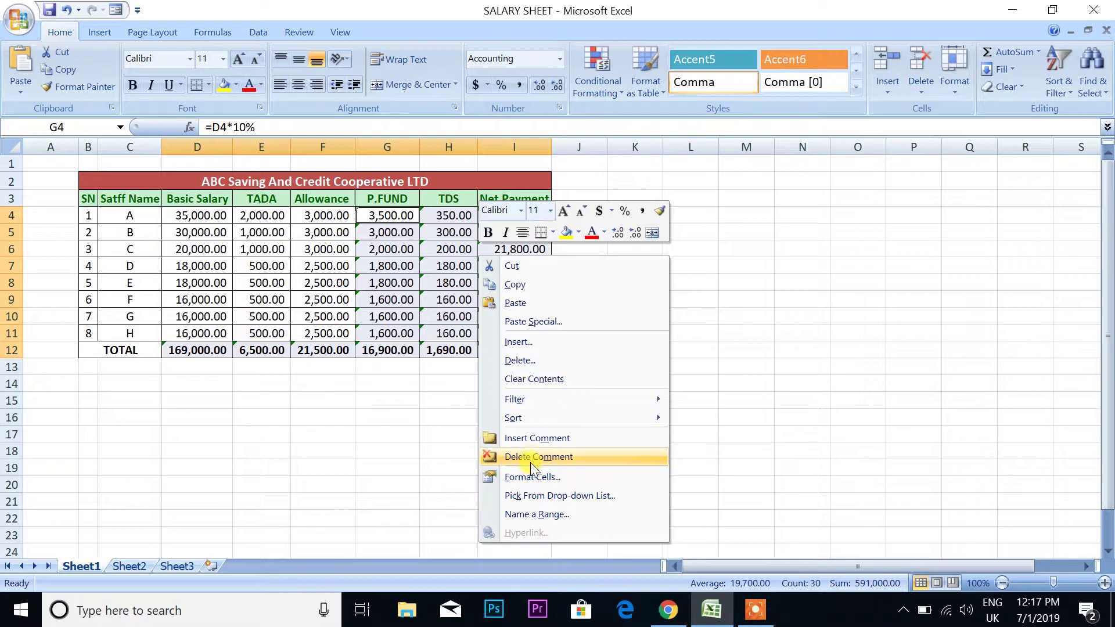
left_click(539, 477)
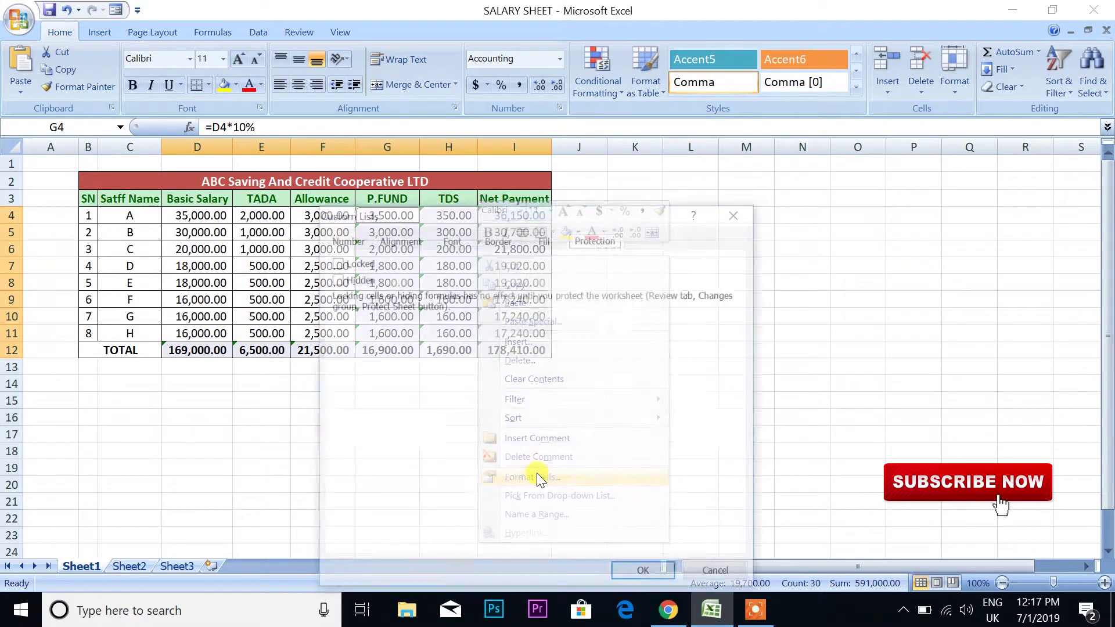
left_click(356, 262)
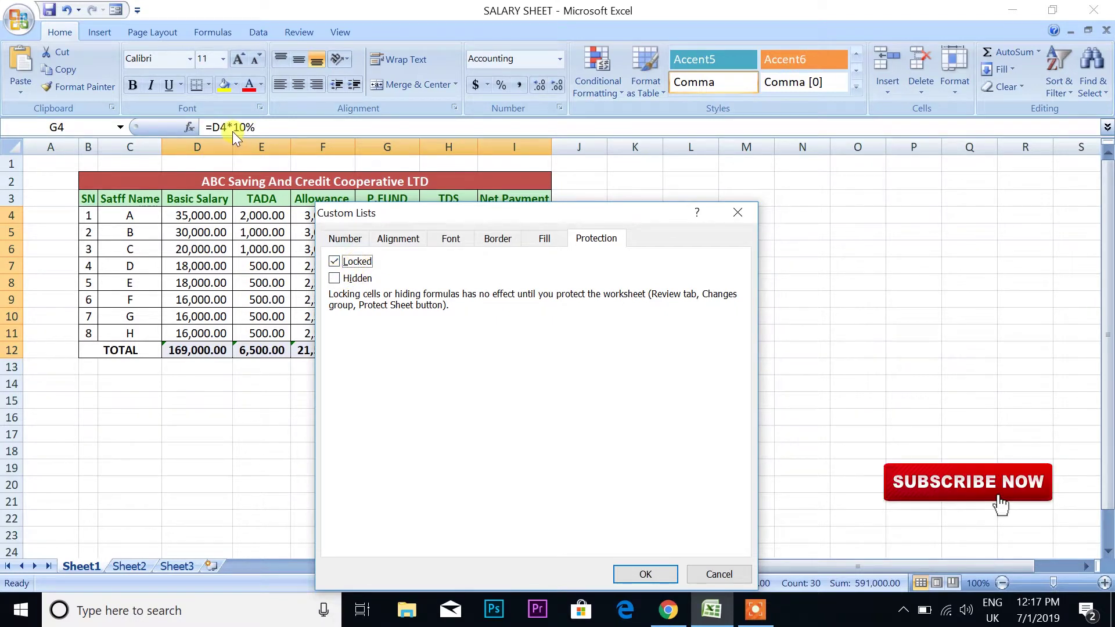
left_click(342, 279)
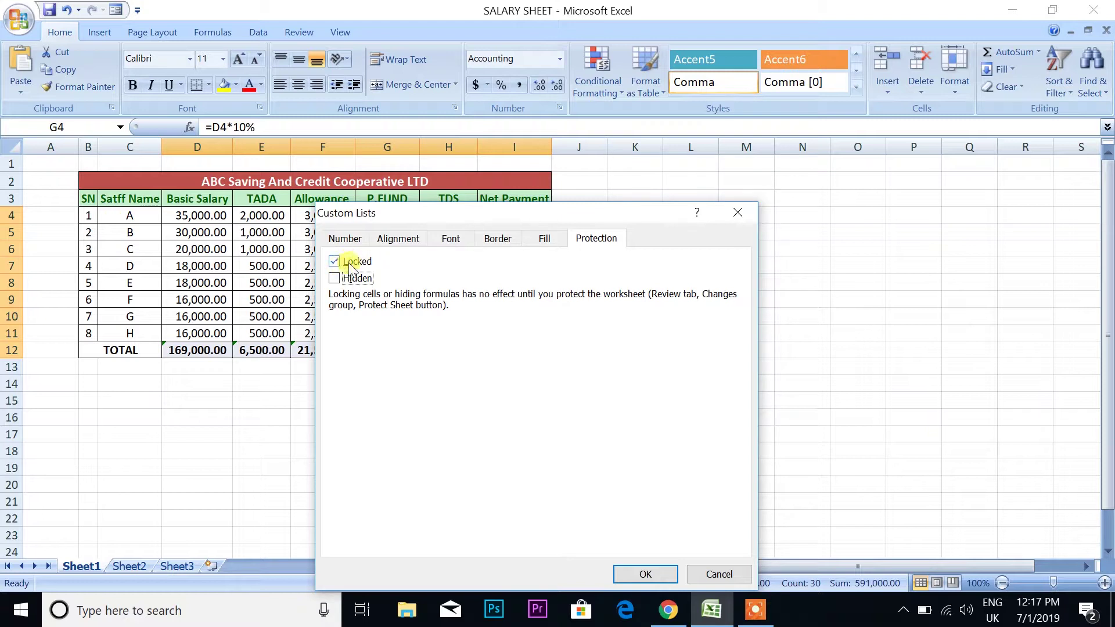
left_click(640, 573)
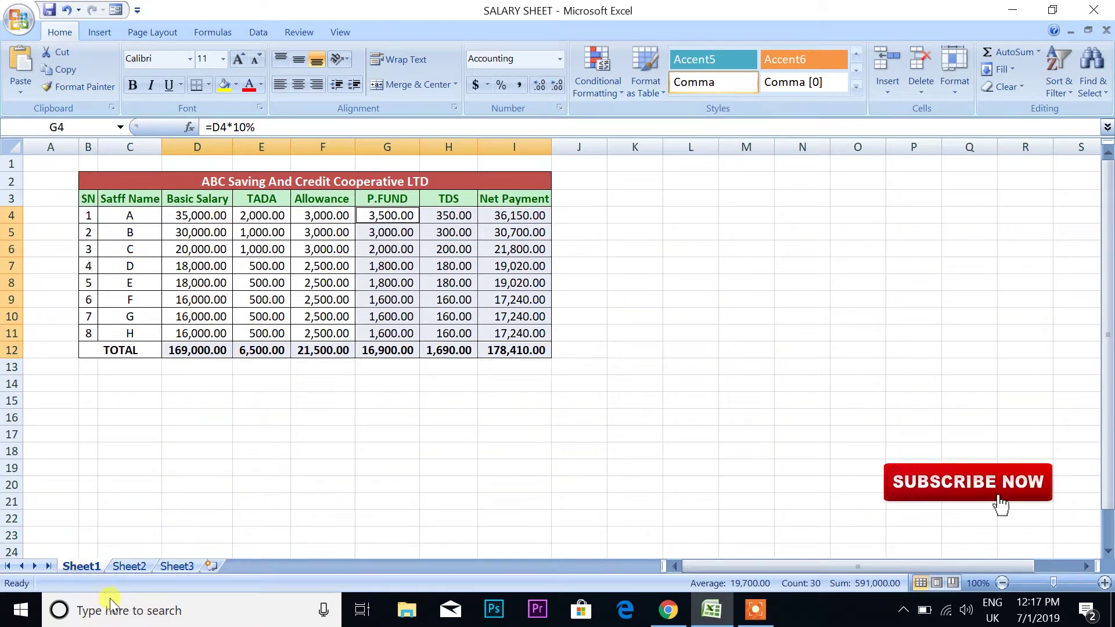
Protect Sheet1 with a password entered twice, then check the P.FUND and TDS formula cells.
right_click(82, 561)
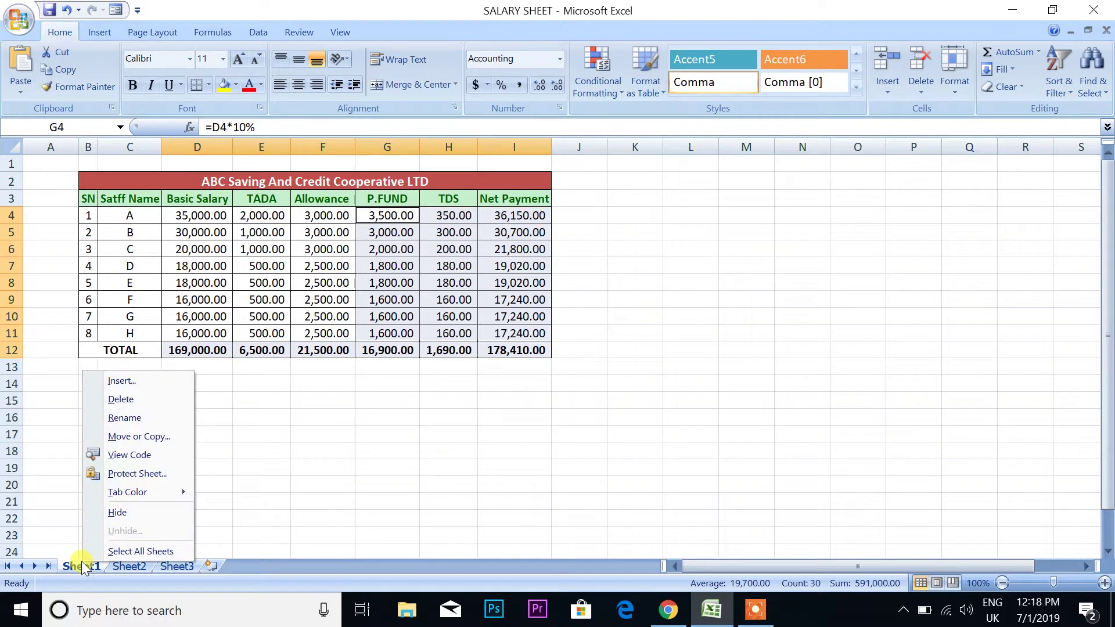
left_click(137, 474)
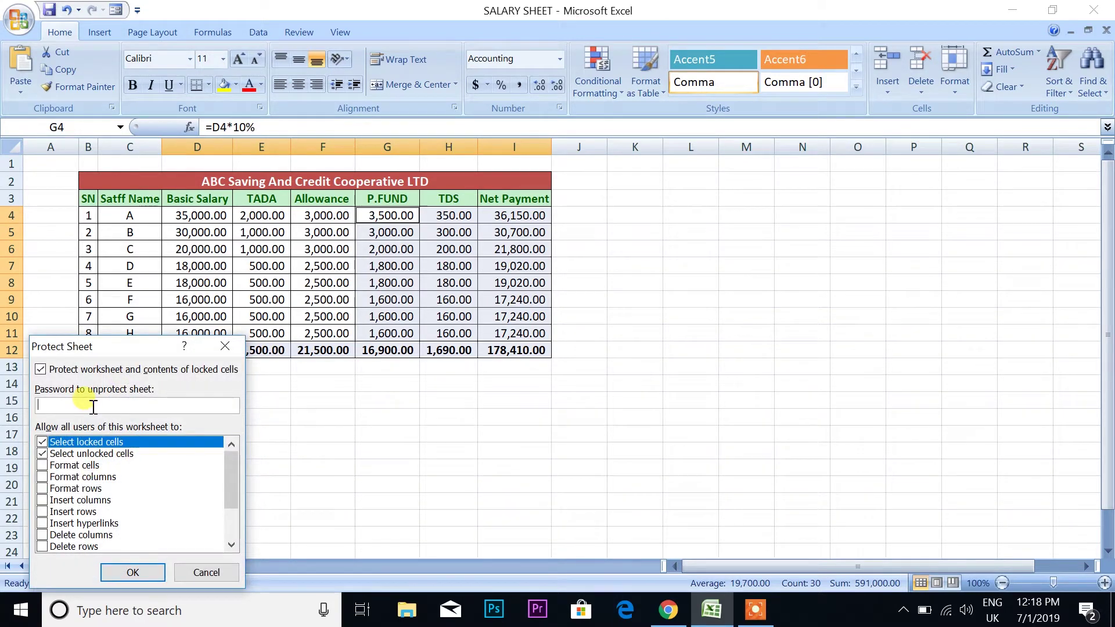
key("Return")
key("Return")
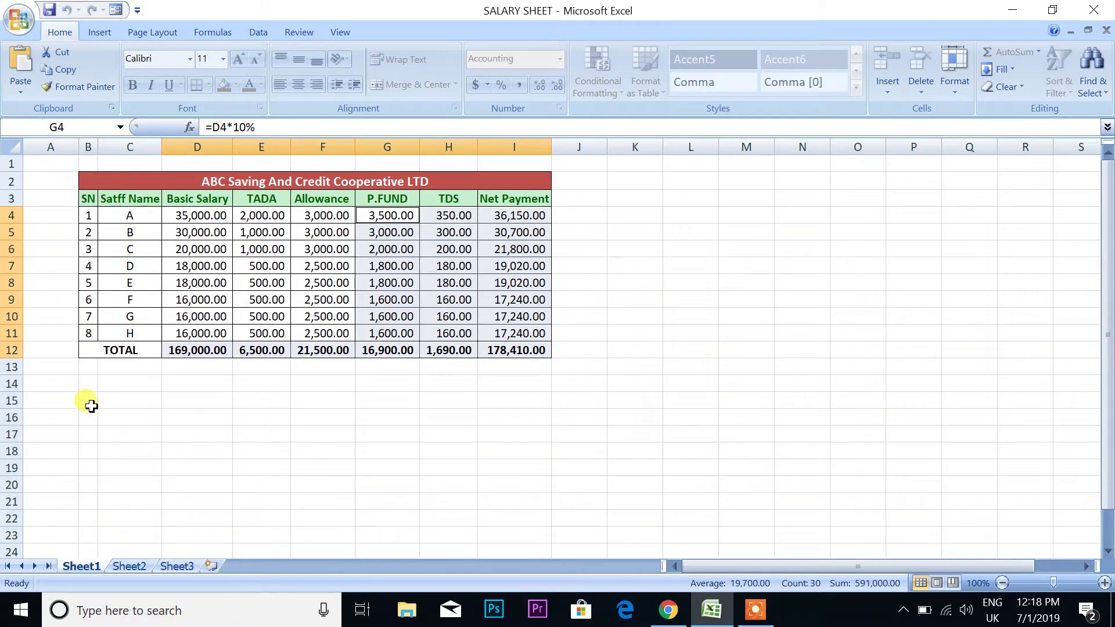
left_click(168, 398)
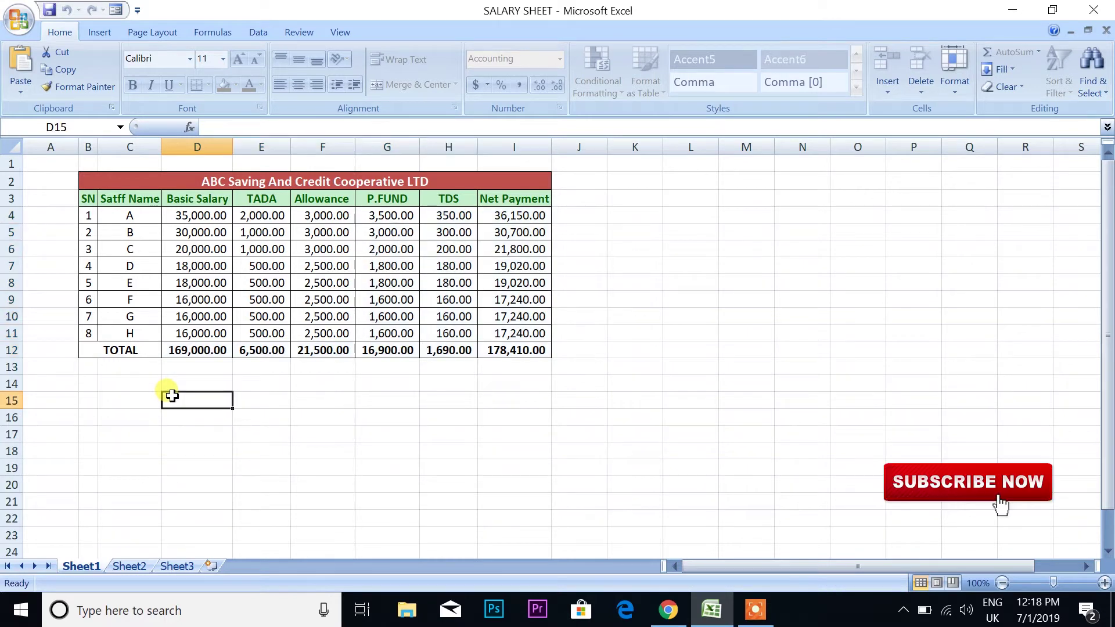
left_click(360, 232)
left_click(445, 243)
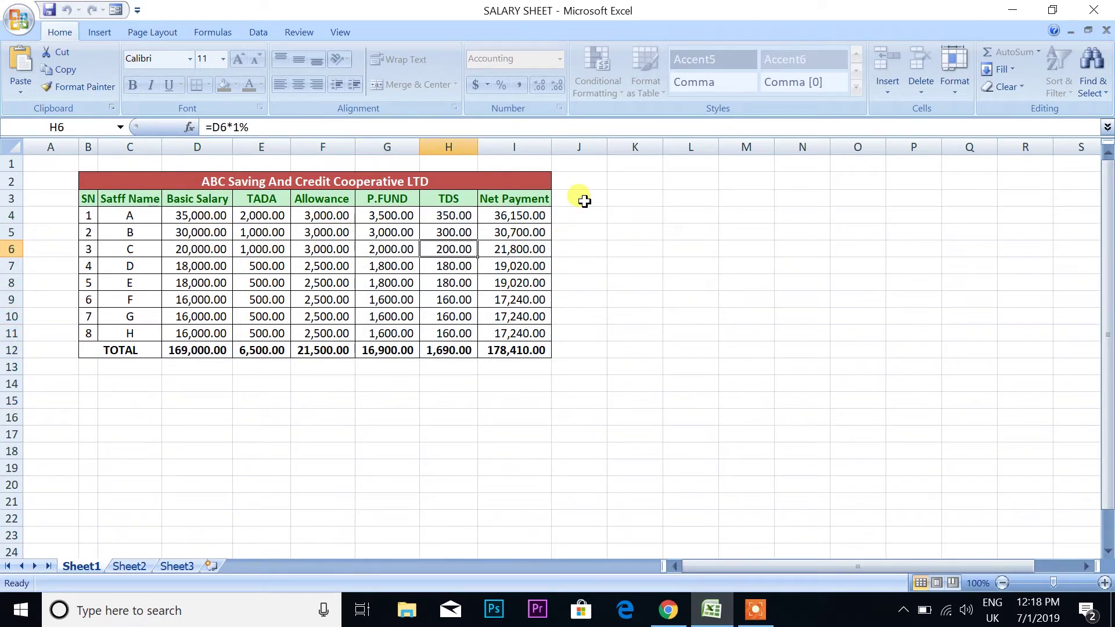
Try deleting the locked TDS formula in H6, dismiss the warning, then check H4, I5 and F4.
key("Delete")
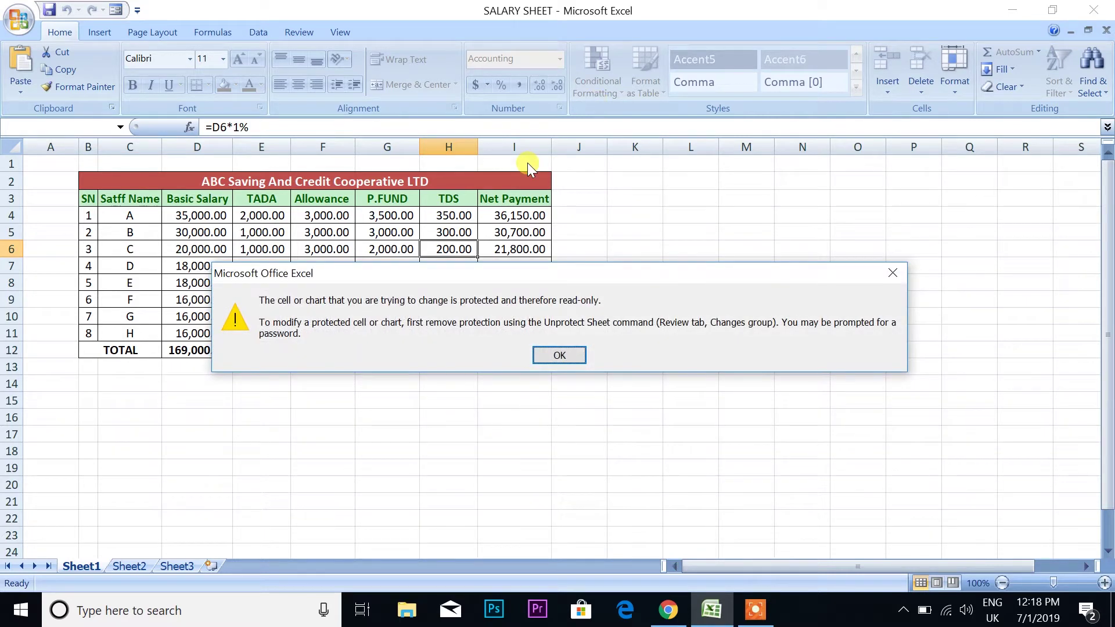
left_click(559, 355)
left_click(444, 216)
left_click(509, 231)
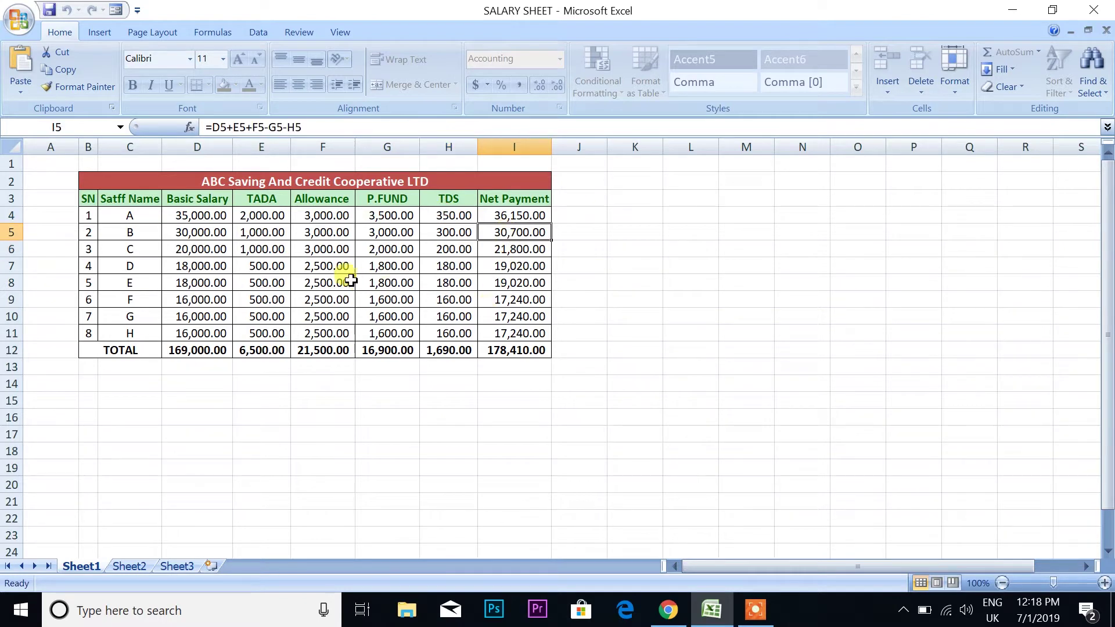
left_click(322, 218)
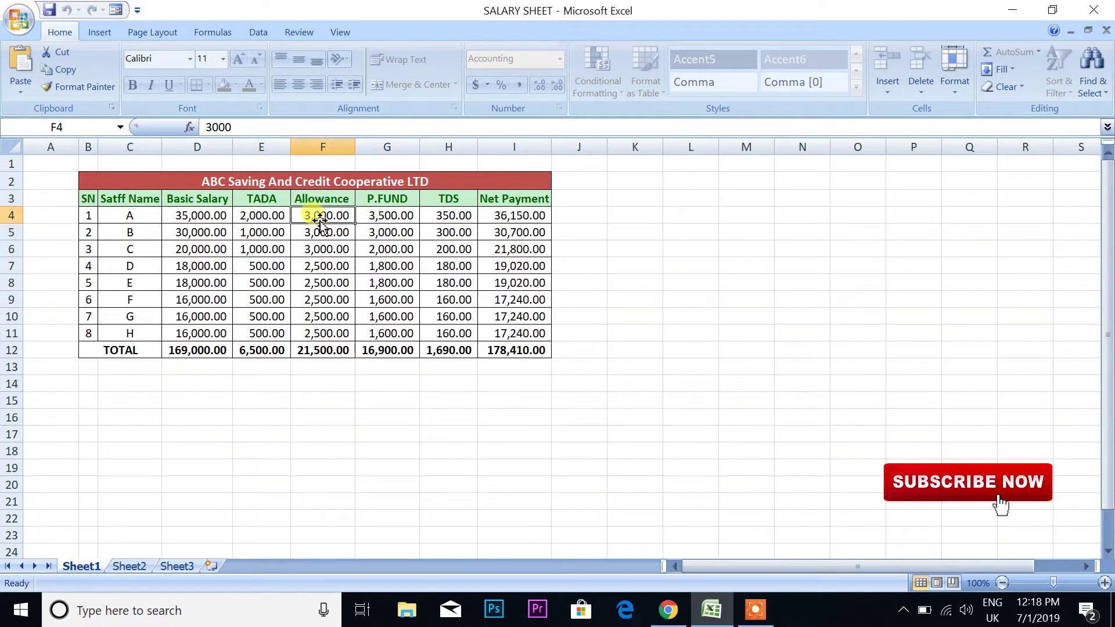
Select the input ranges D4:D11 and E4:E11, then enter 40000 as D4's basic salary.
left_click(174, 218)
left_click(195, 232)
left_click(192, 216)
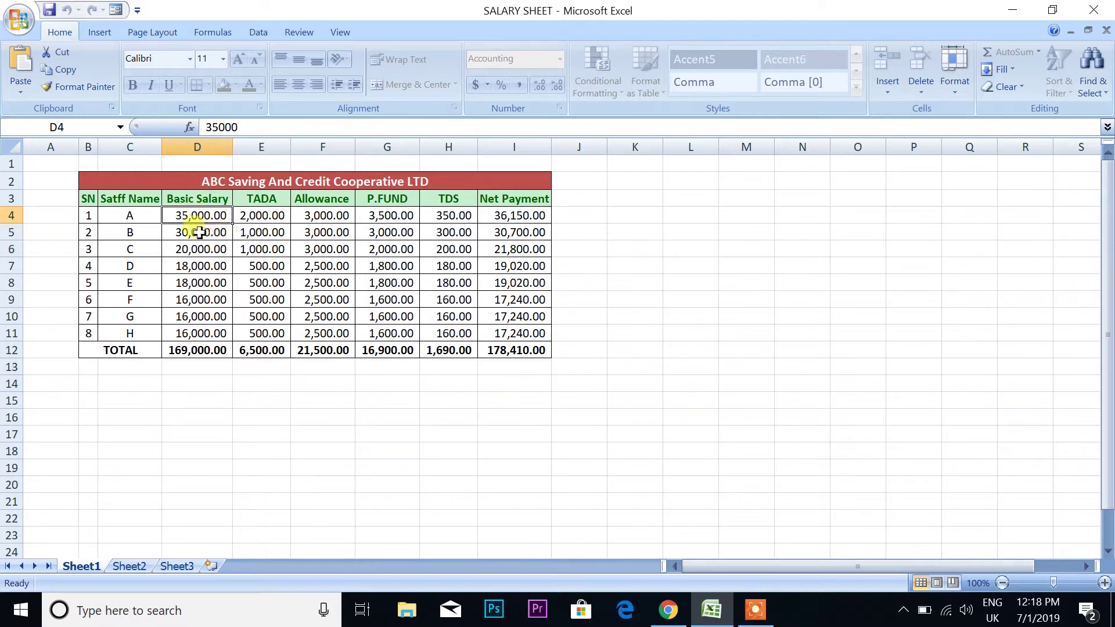
left_click_drag(194, 218, 193, 330)
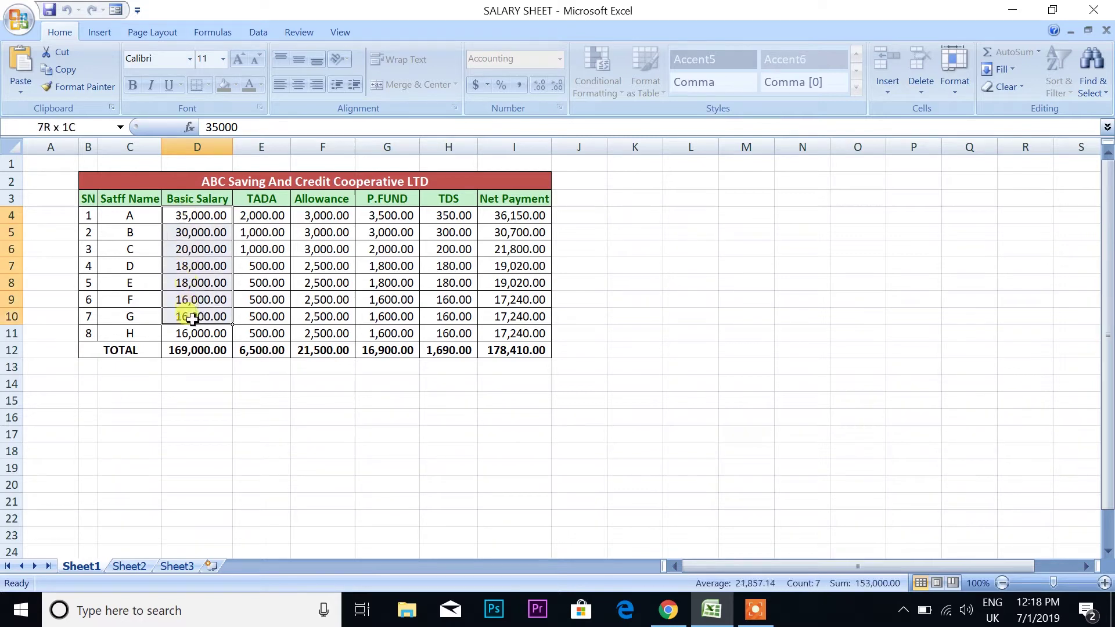
left_click_drag(258, 218, 258, 331)
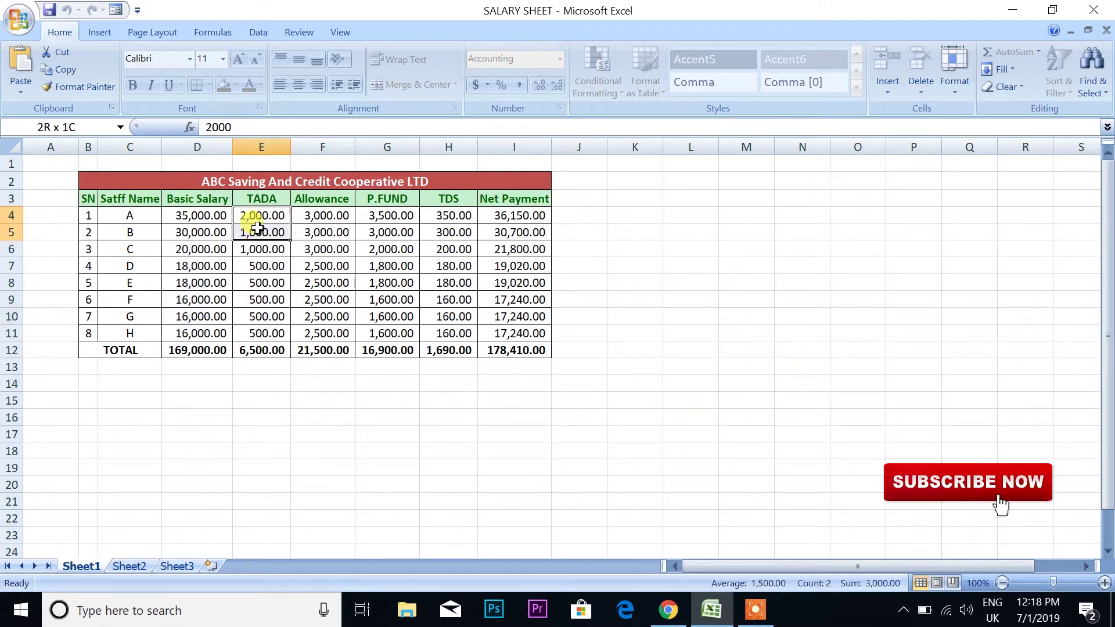
left_click(168, 216)
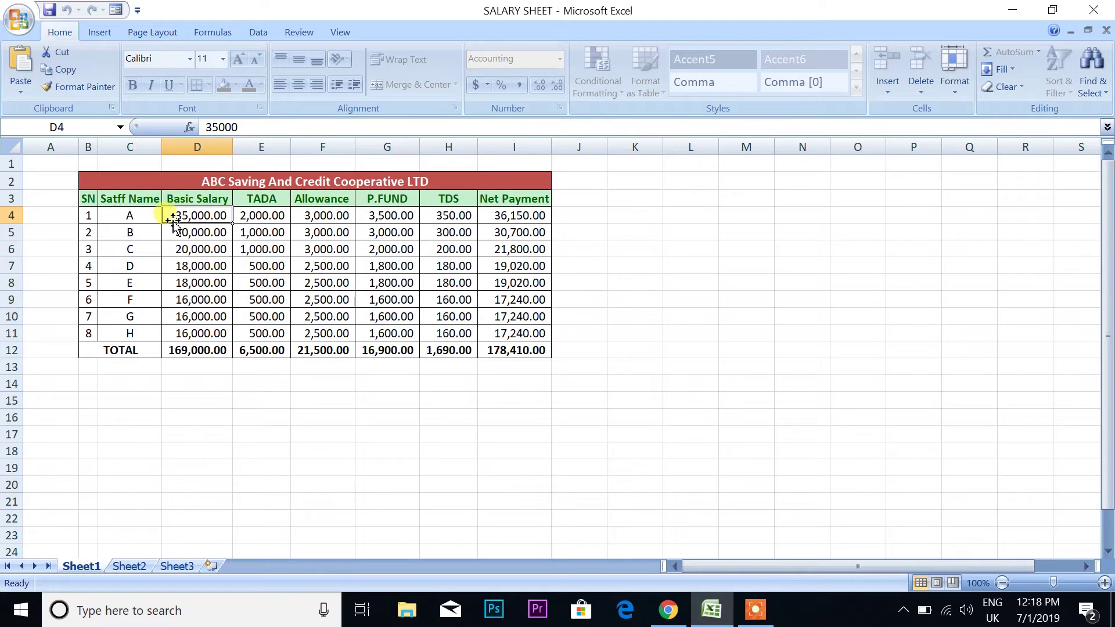
type("40")
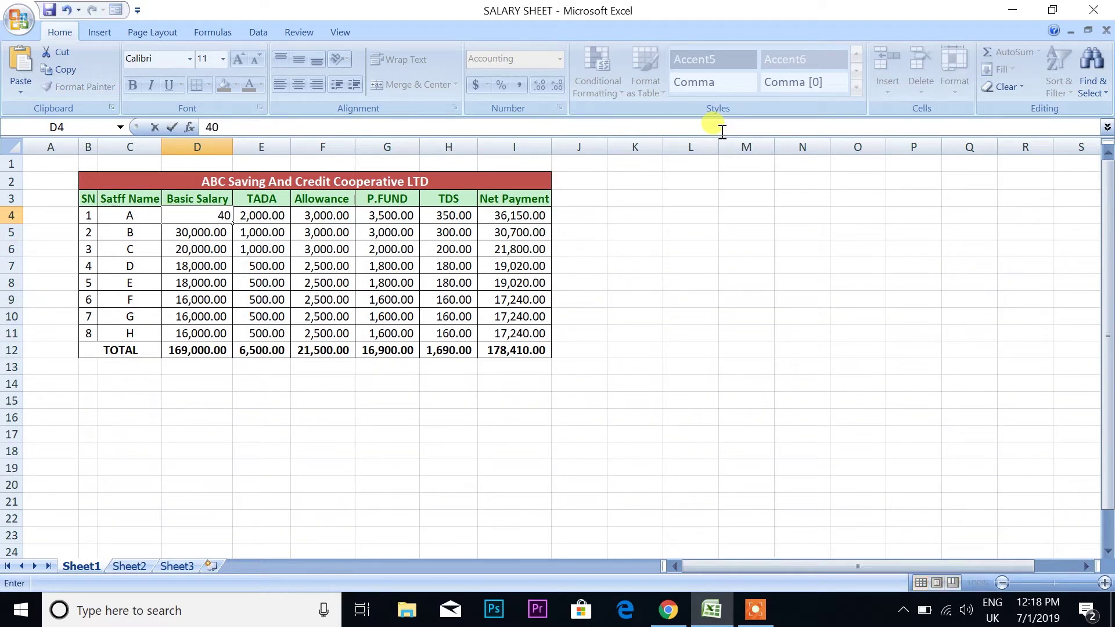
type("000")
key("Tab")
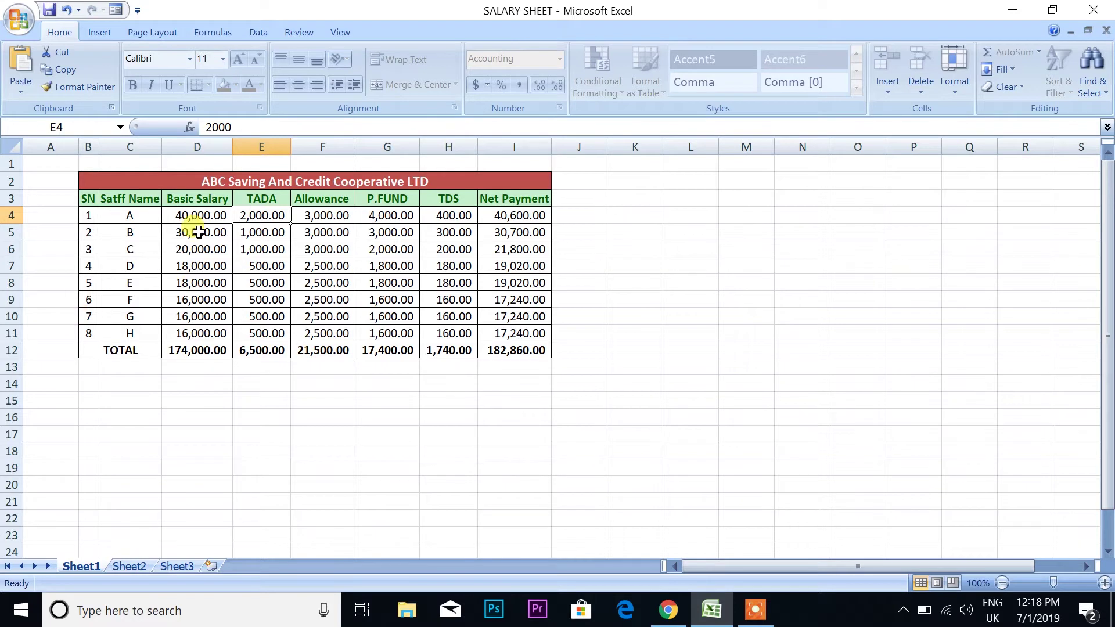
Check G4, H4 and I4, then try editing locked H4 and dismiss the read-only warning.
left_click(363, 215)
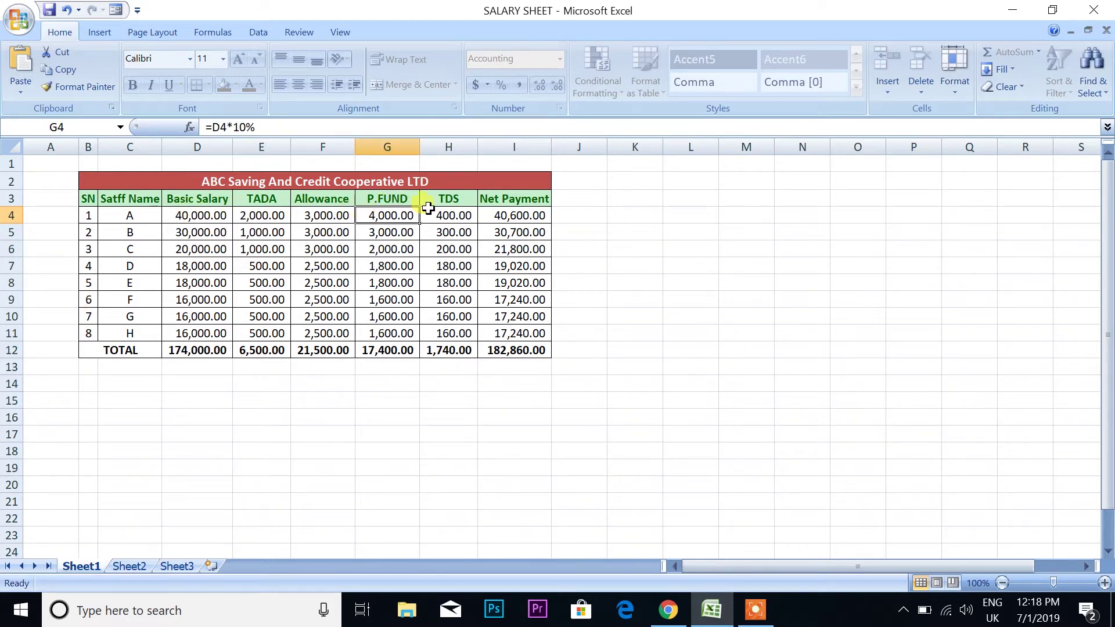
left_click(445, 215)
left_click(504, 215)
left_click(455, 217)
double_click(455, 217)
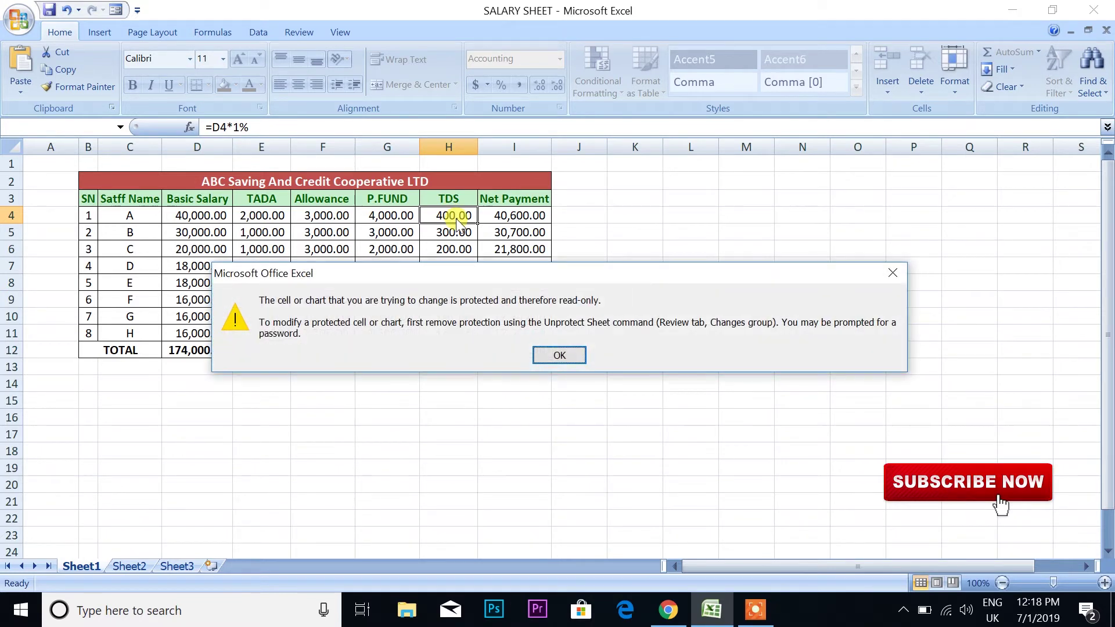
key("Return")
left_click(376, 247)
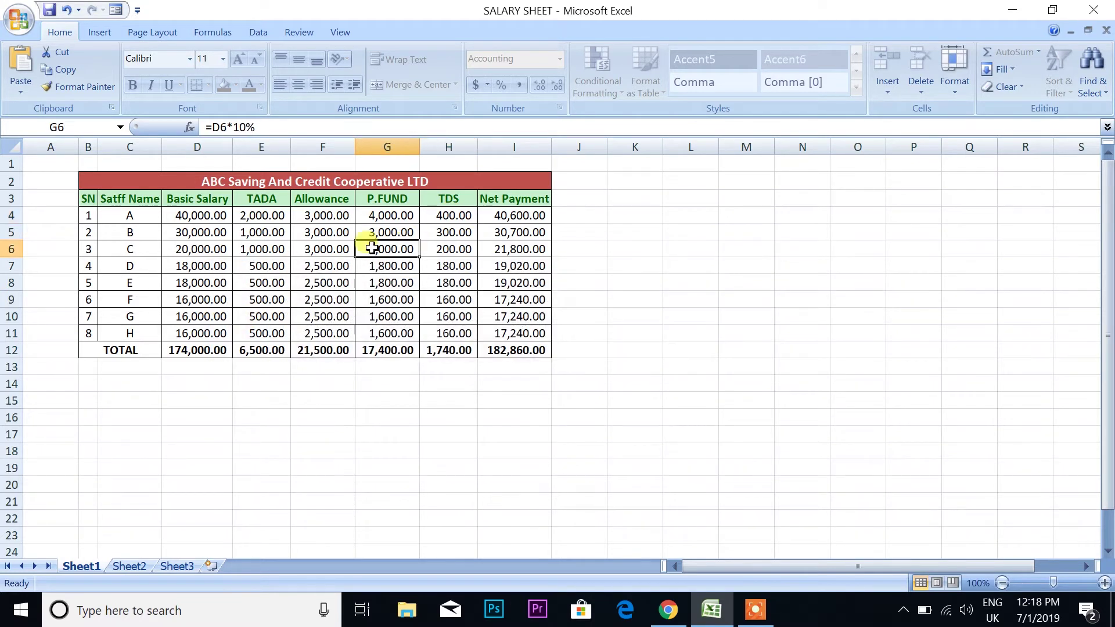
Enter 4,000 as staff A's TDA in E4.
left_click(187, 219)
left_click(260, 220)
left_click(190, 243)
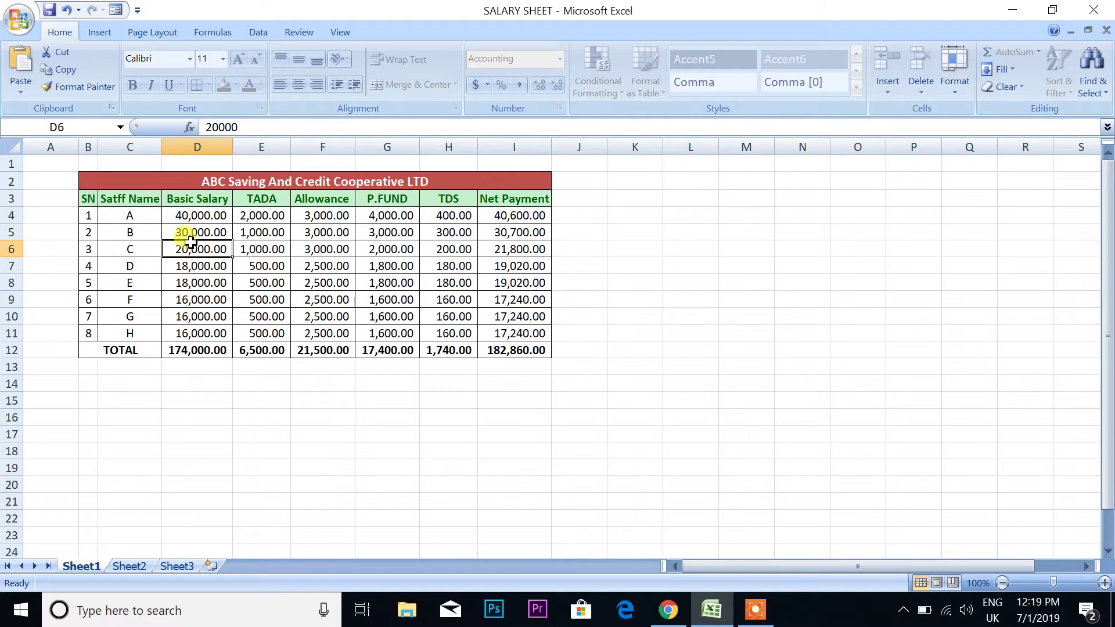
left_click(266, 216)
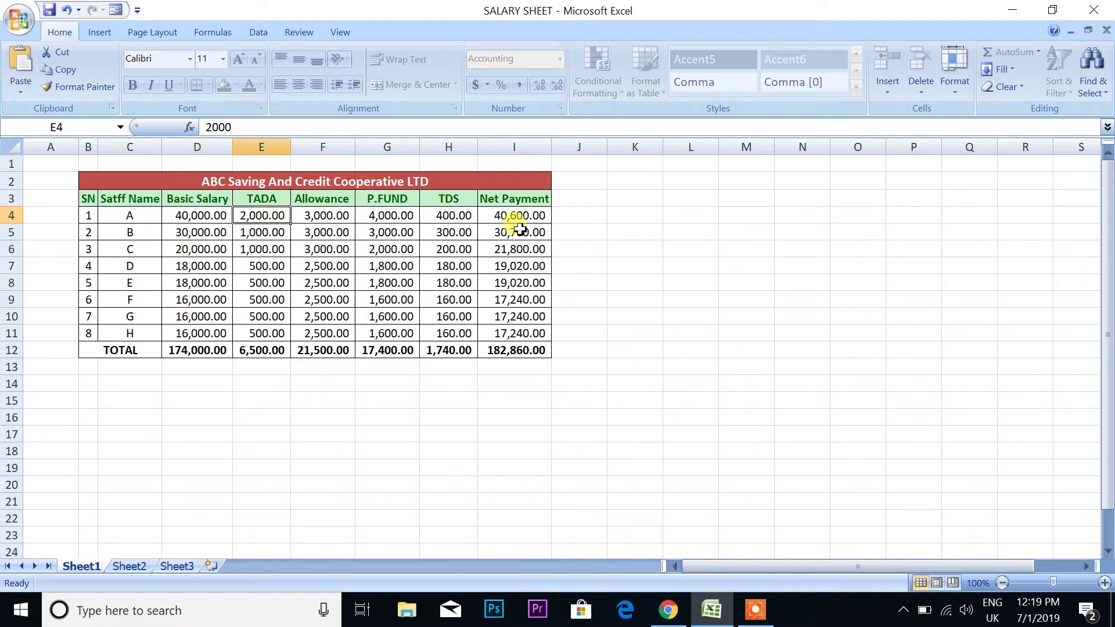
type("4,000")
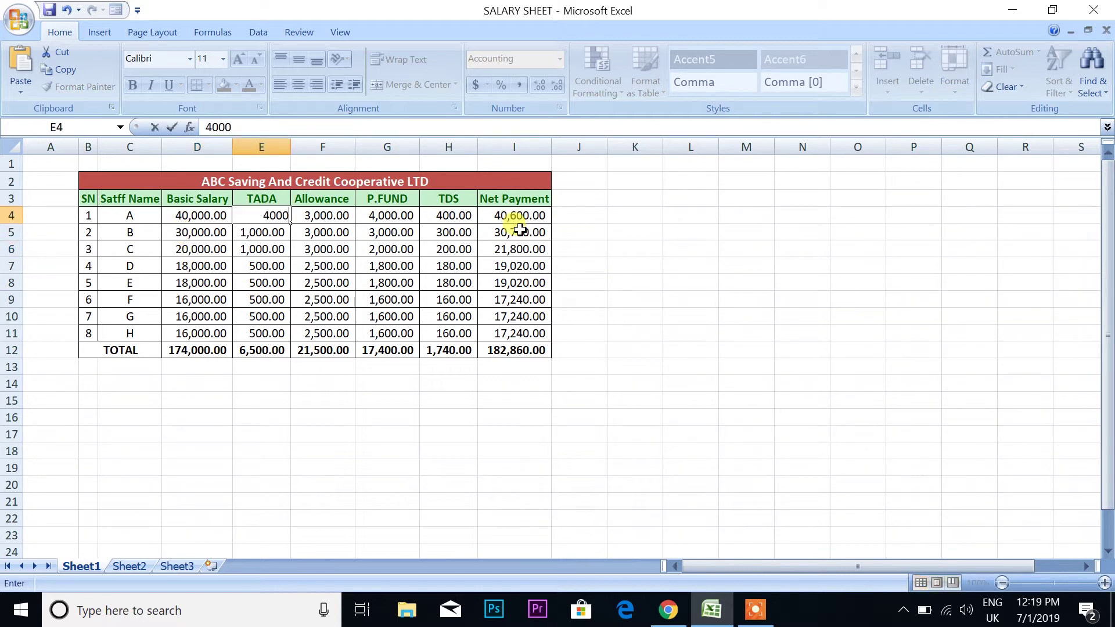
key("Return")
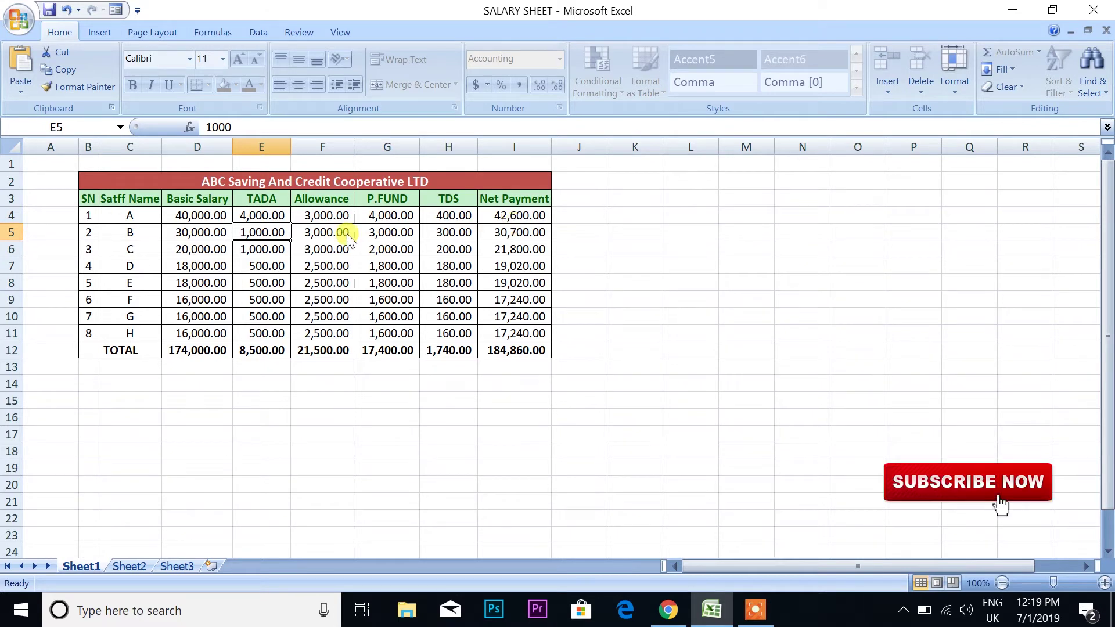
Check the recalculated Allowance, TDS and P.FUND cells in rows 4–6.
left_click(314, 200)
left_click(319, 230)
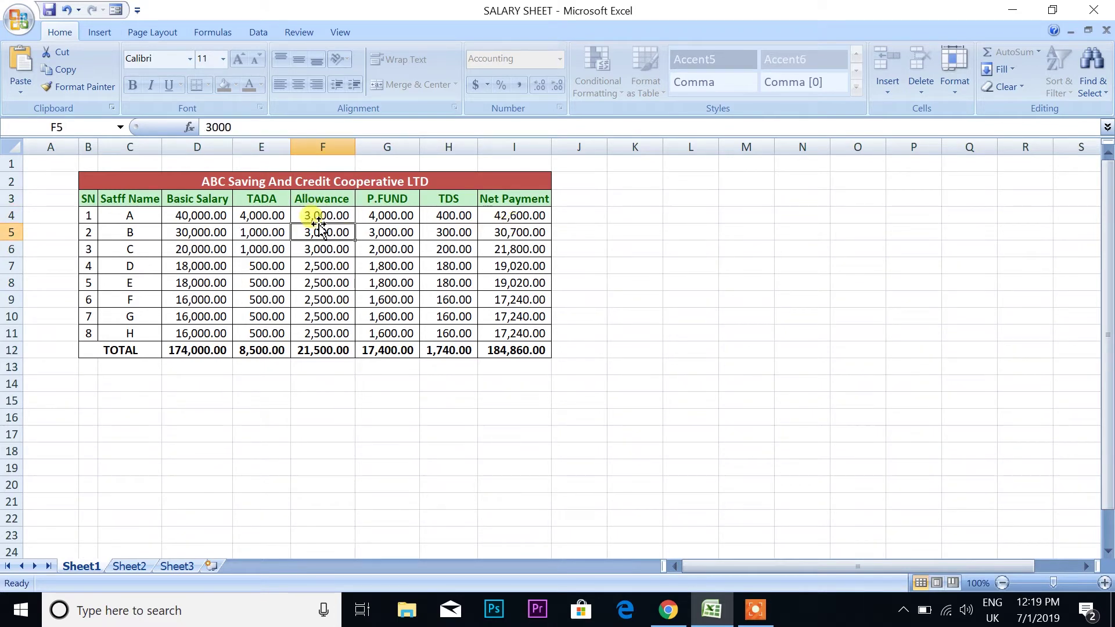
left_click(459, 231)
left_click(400, 251)
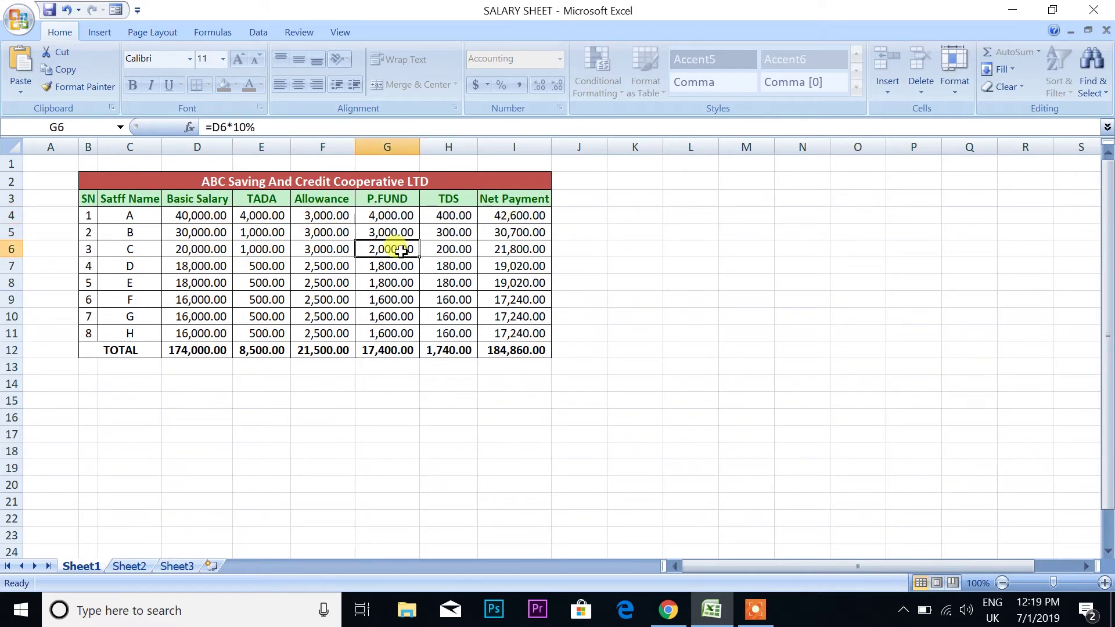
left_click(444, 217)
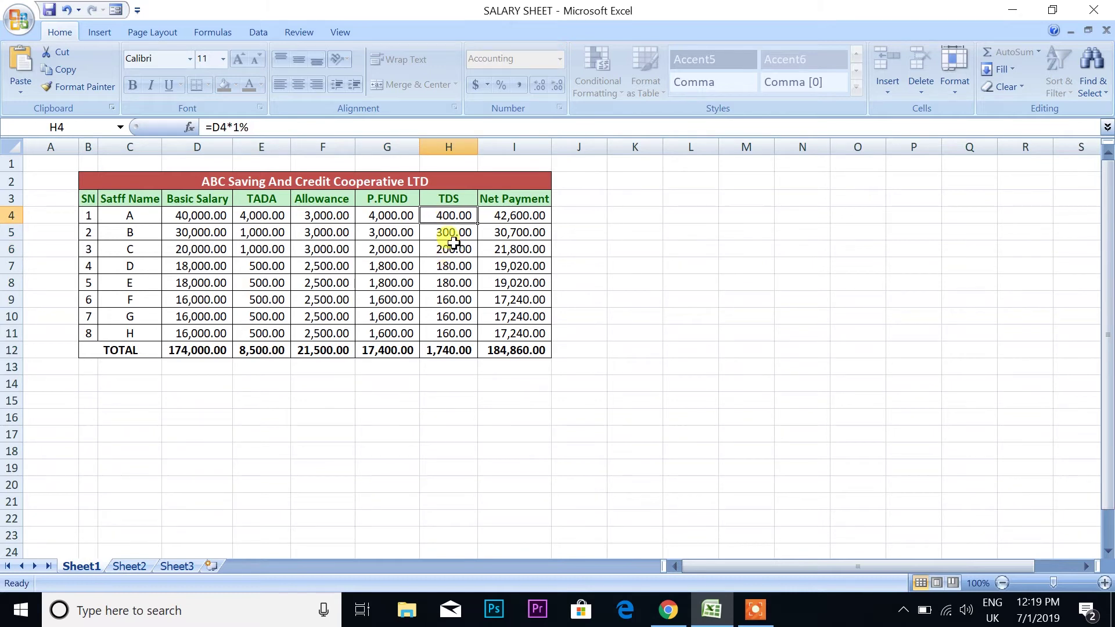
left_click(454, 244)
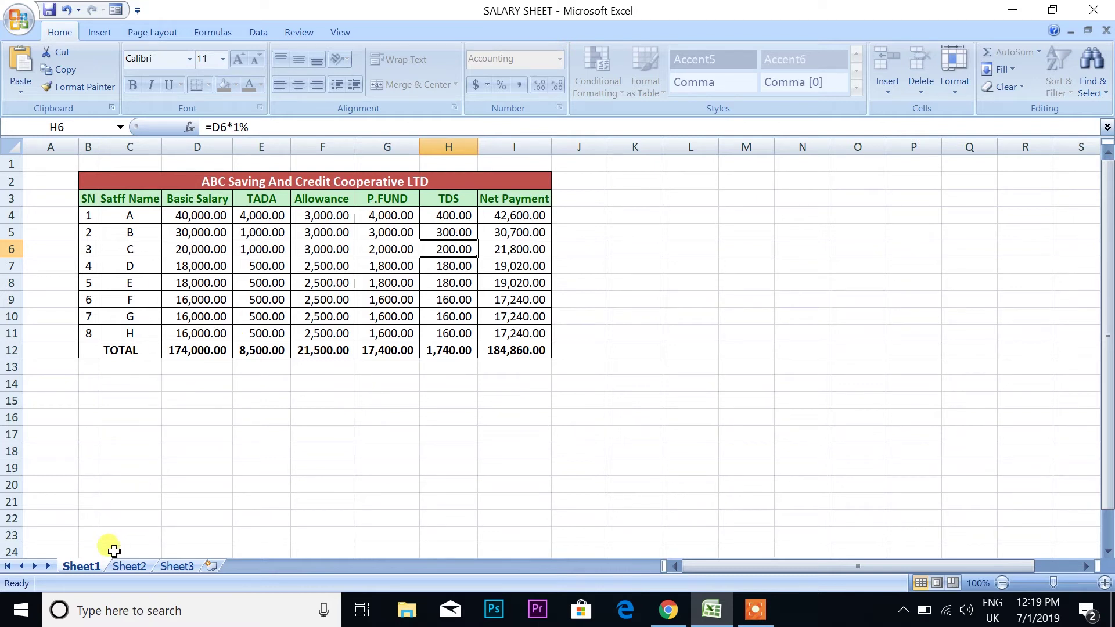
Unprotect Sheet1 by entering its password.
right_click(79, 566)
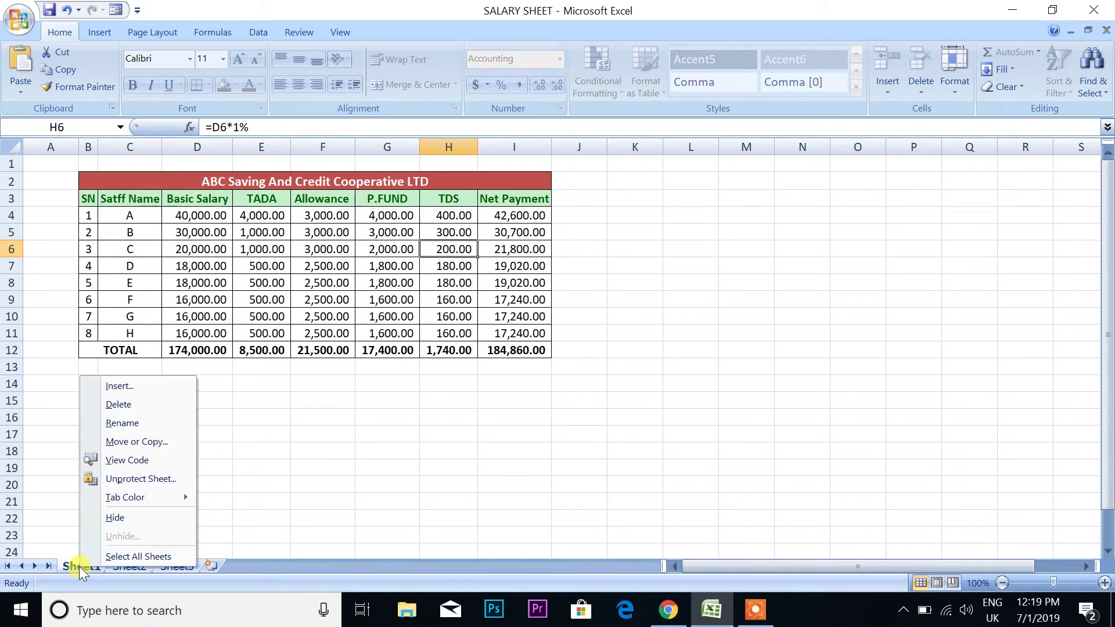
left_click(133, 479)
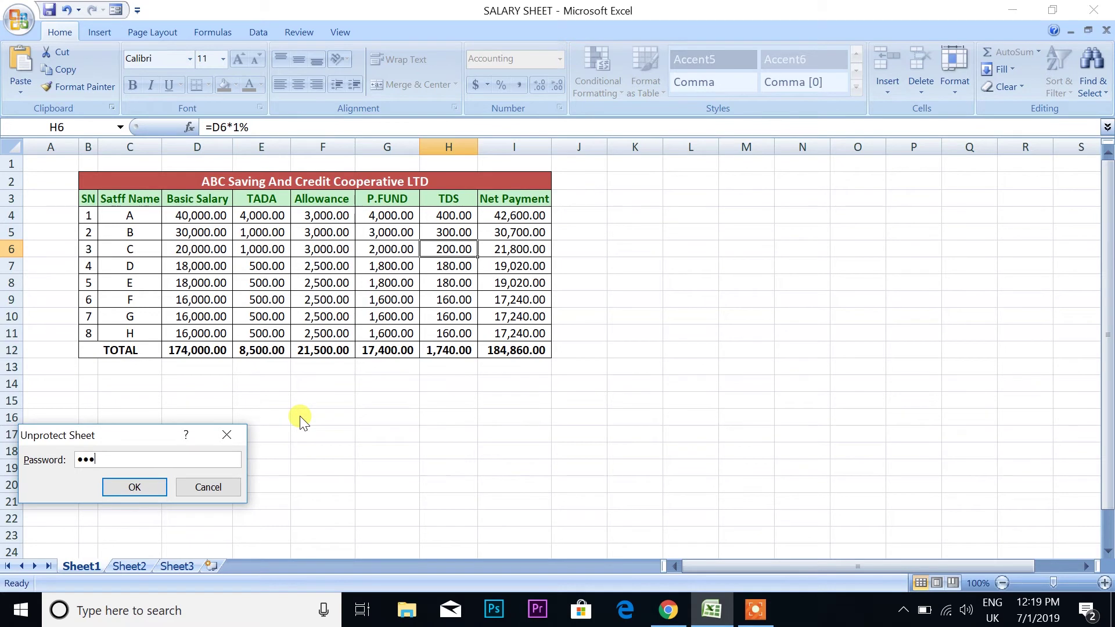
left_click(137, 486)
Check the allowance in F8 and the Net Payment formulas in I4, I5 and the I12 total of 184,860.00.
left_click(330, 285)
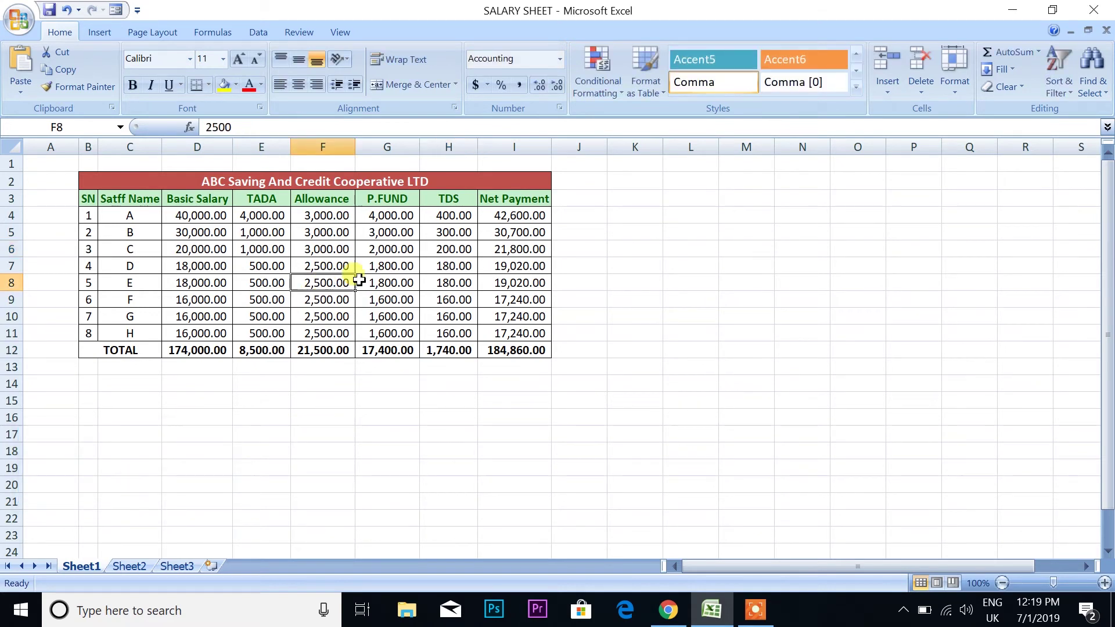
left_click(518, 220)
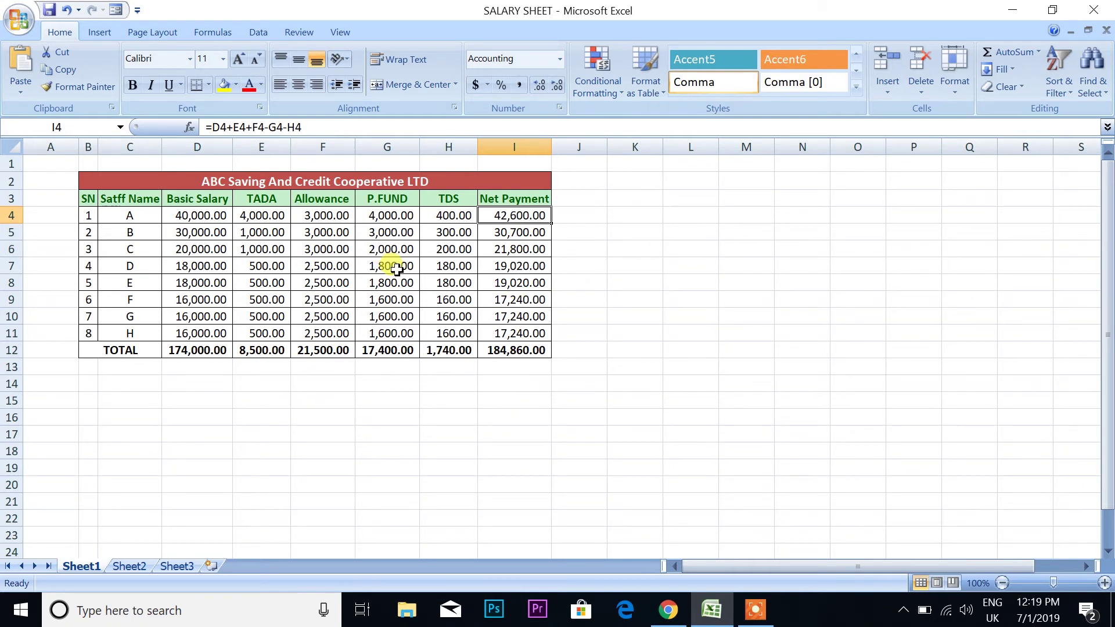
key("ctrl+Down")
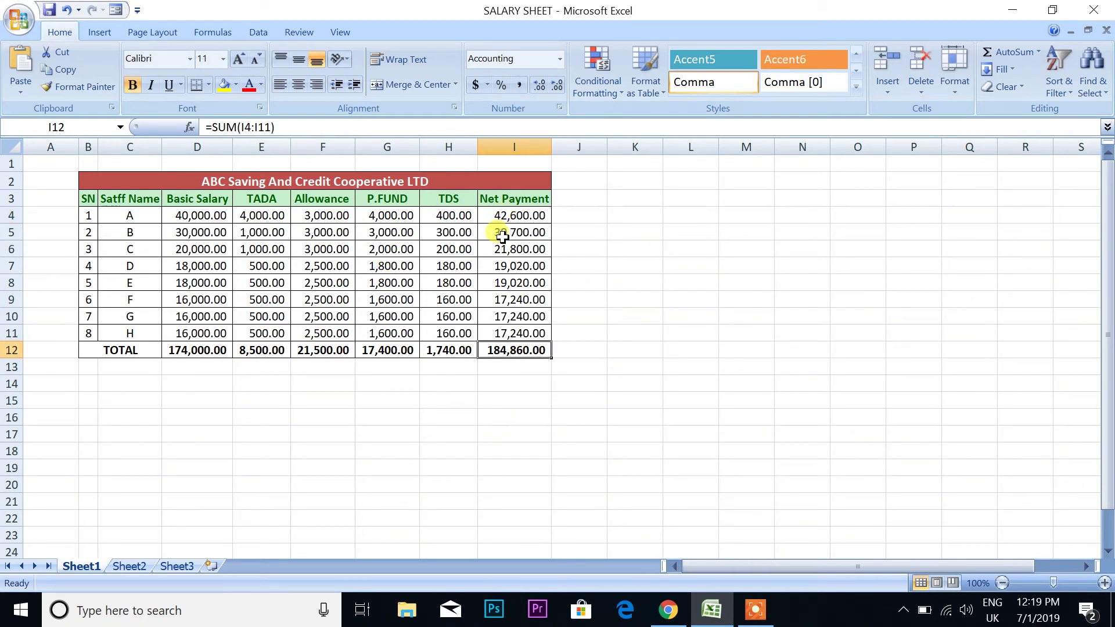
left_click(500, 233)
left_click(500, 218)
left_click(502, 236)
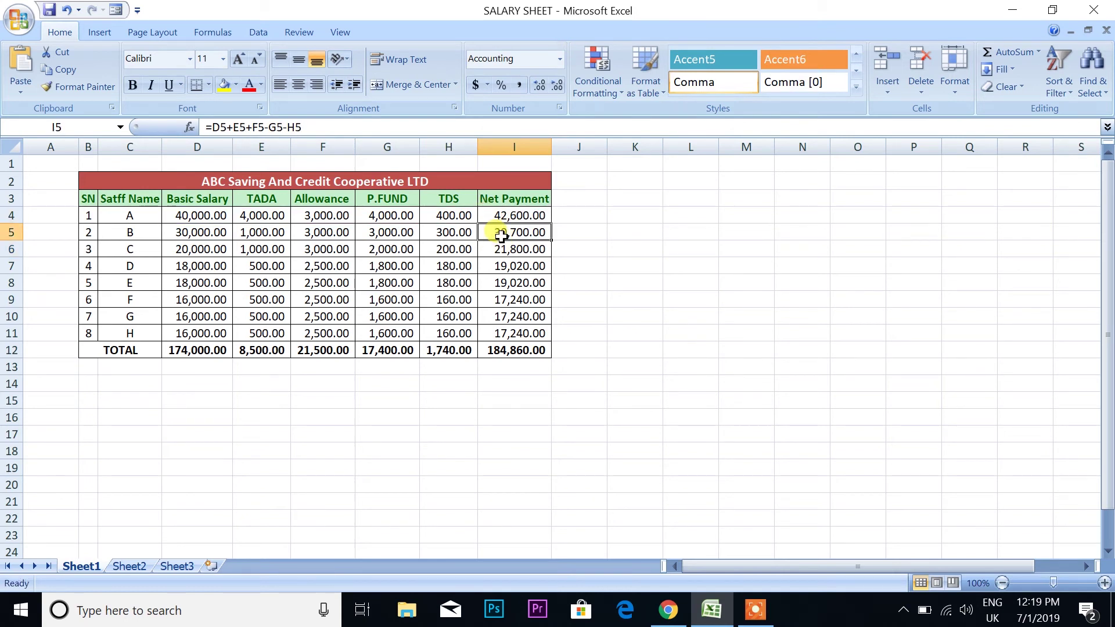